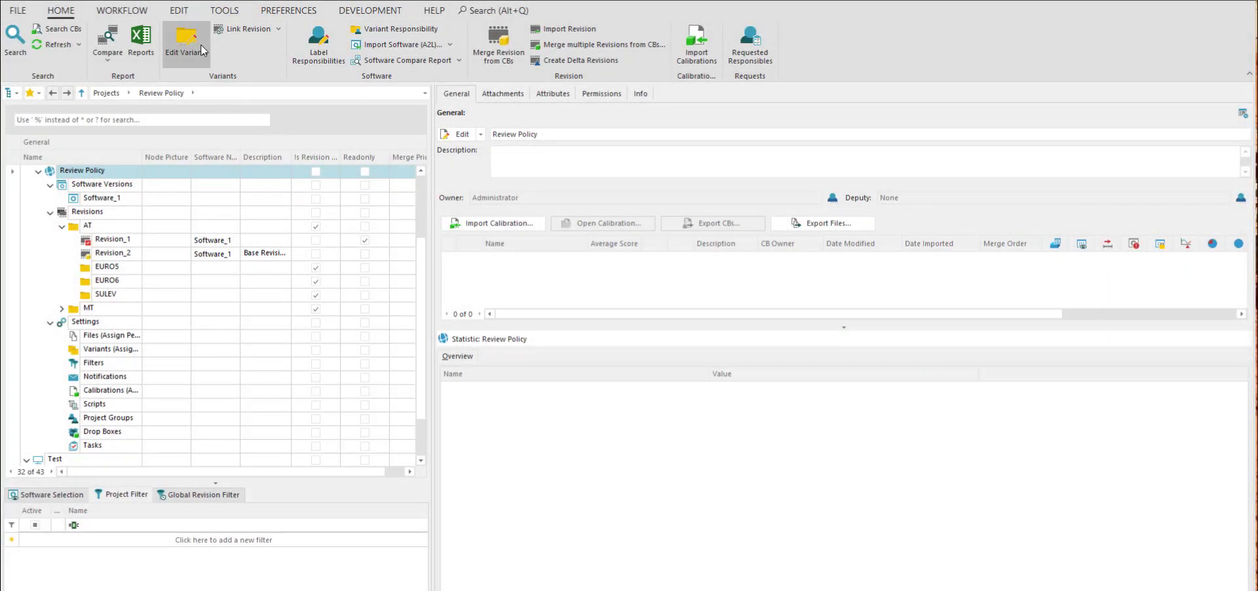
Add a policy of type Review Policy to the project's review policies and name it "Review Policy"
click(186, 13)
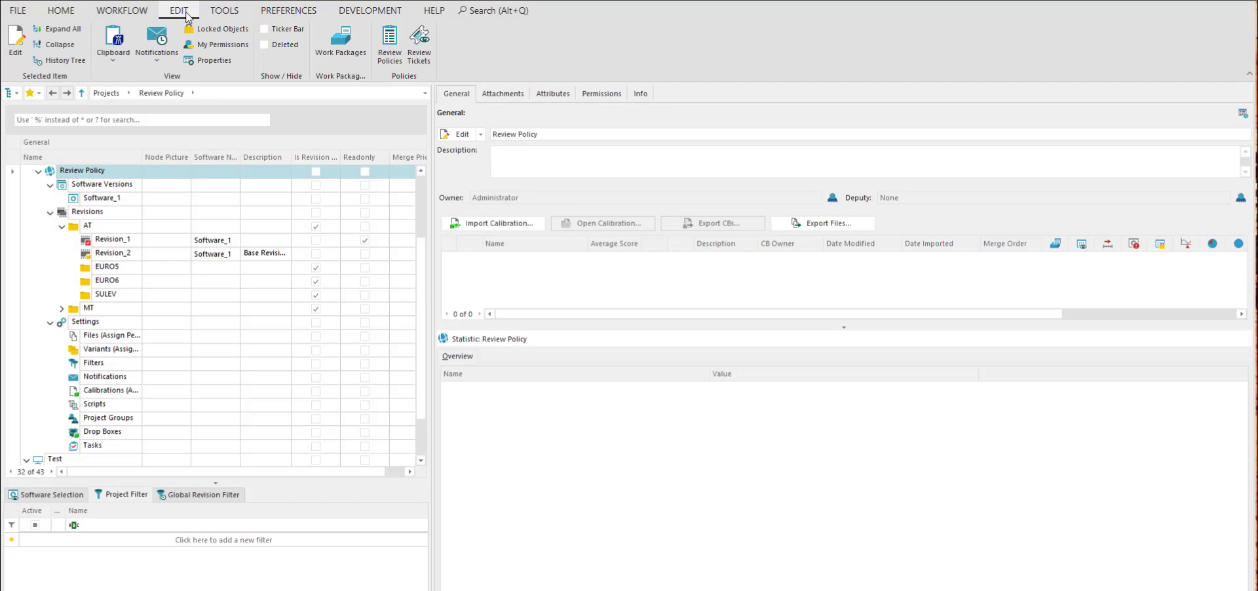
click(390, 53)
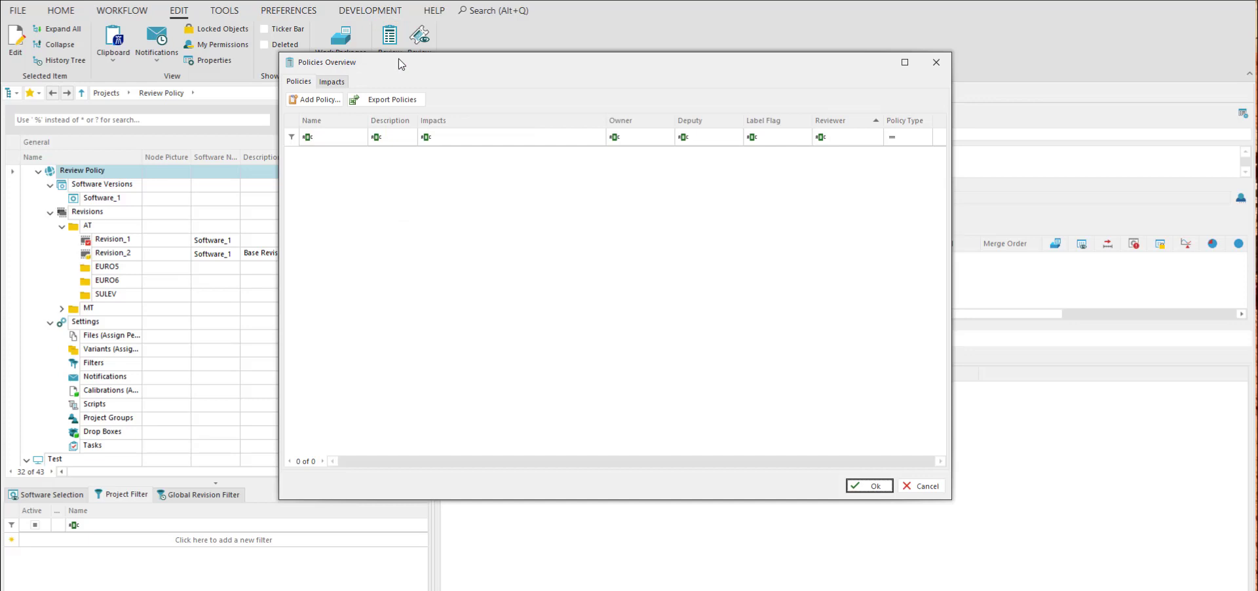
click(327, 102)
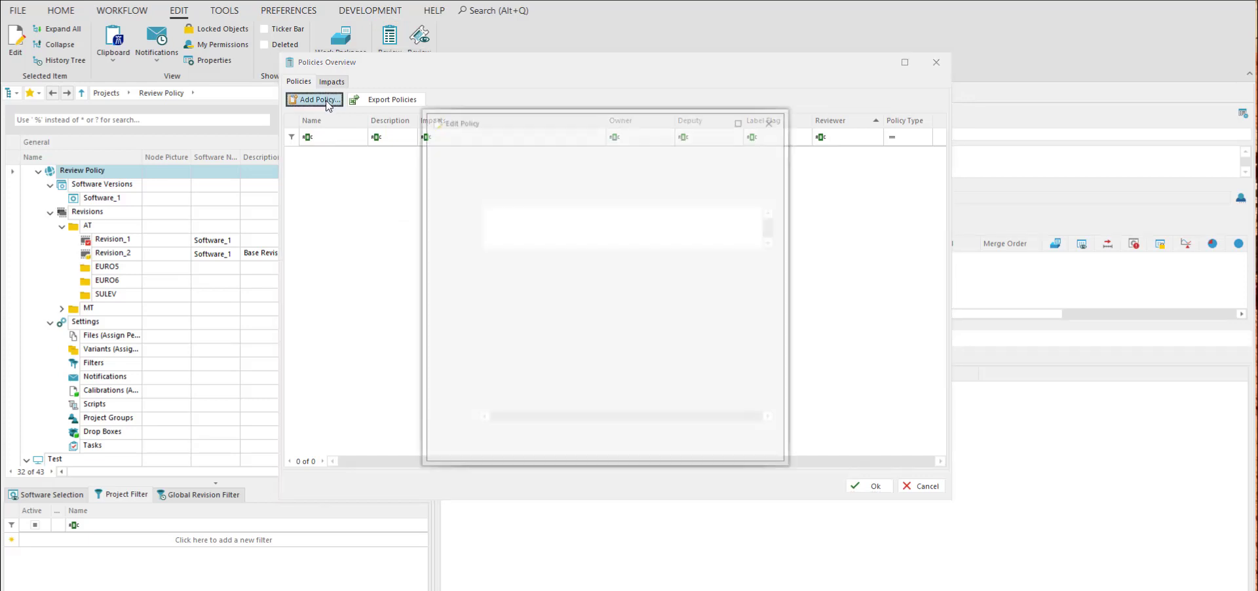
text(Review Policy)
Set the new policy's label flag to FUSI and its impact to CO2 Relevant
click(772, 180)
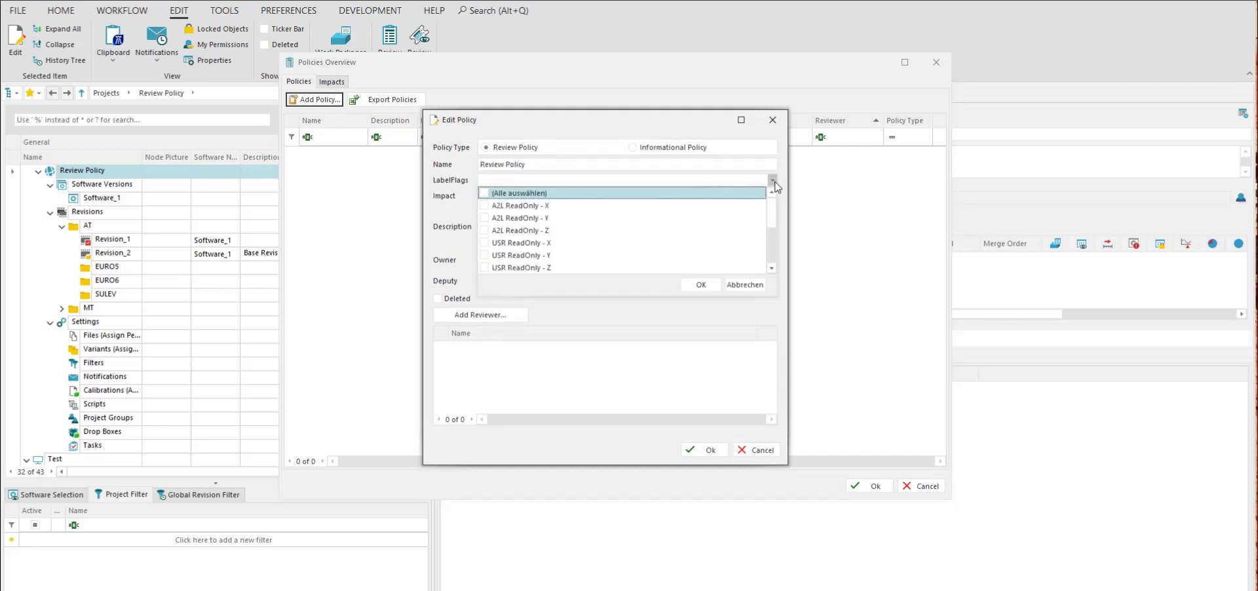
scroll(692, 238, down, 3)
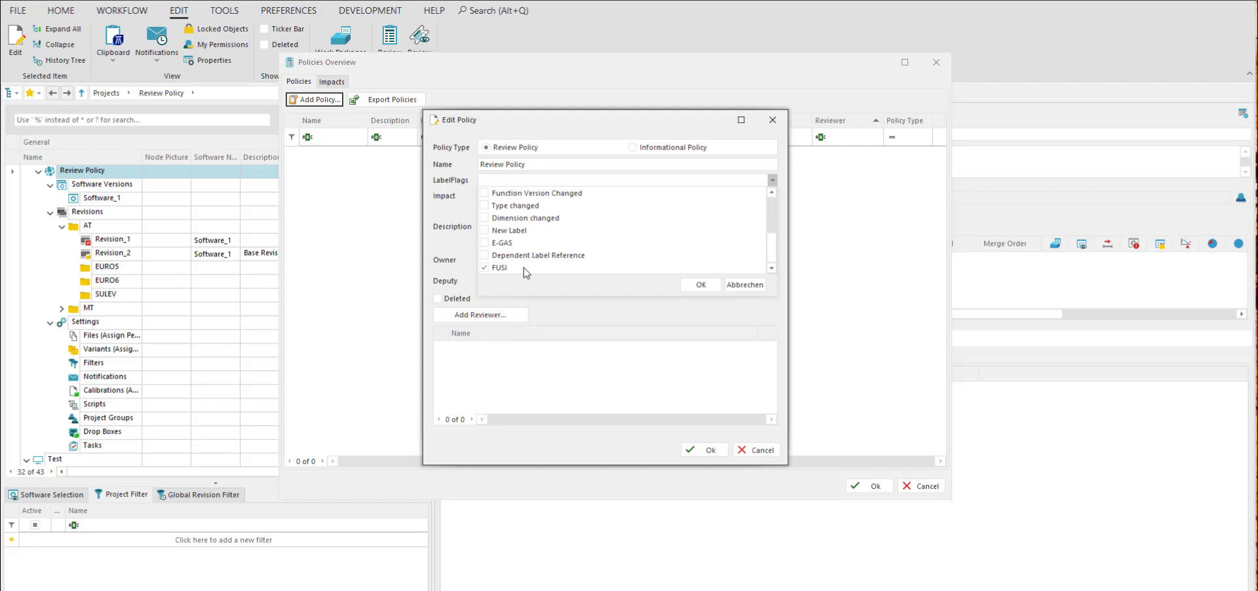
click(701, 286)
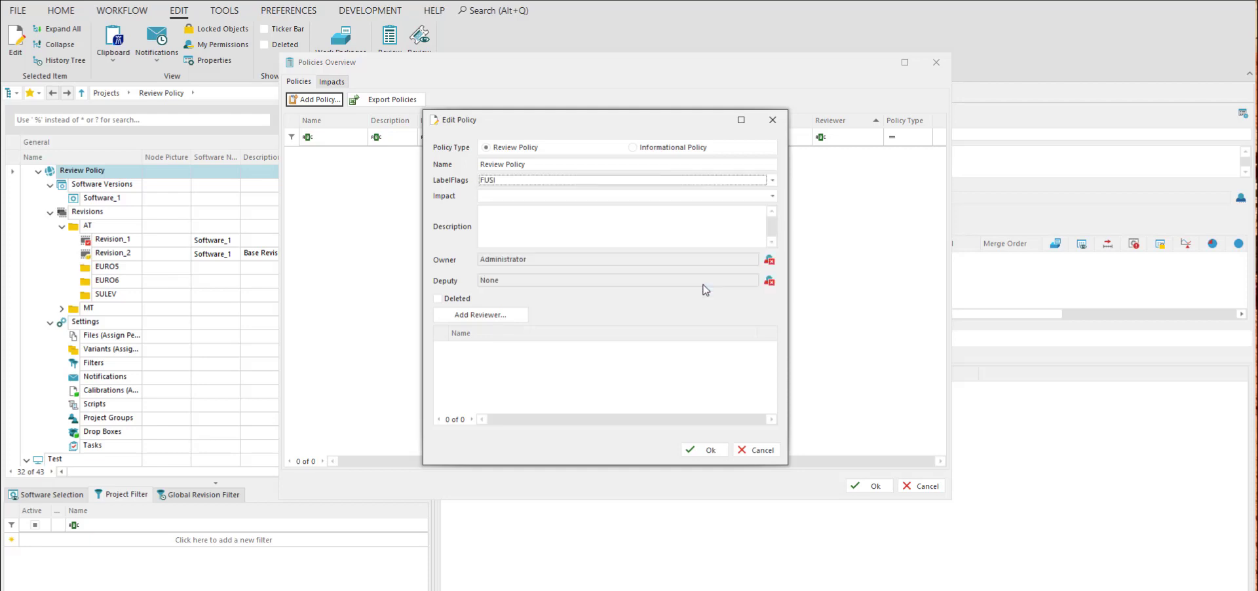
click(774, 196)
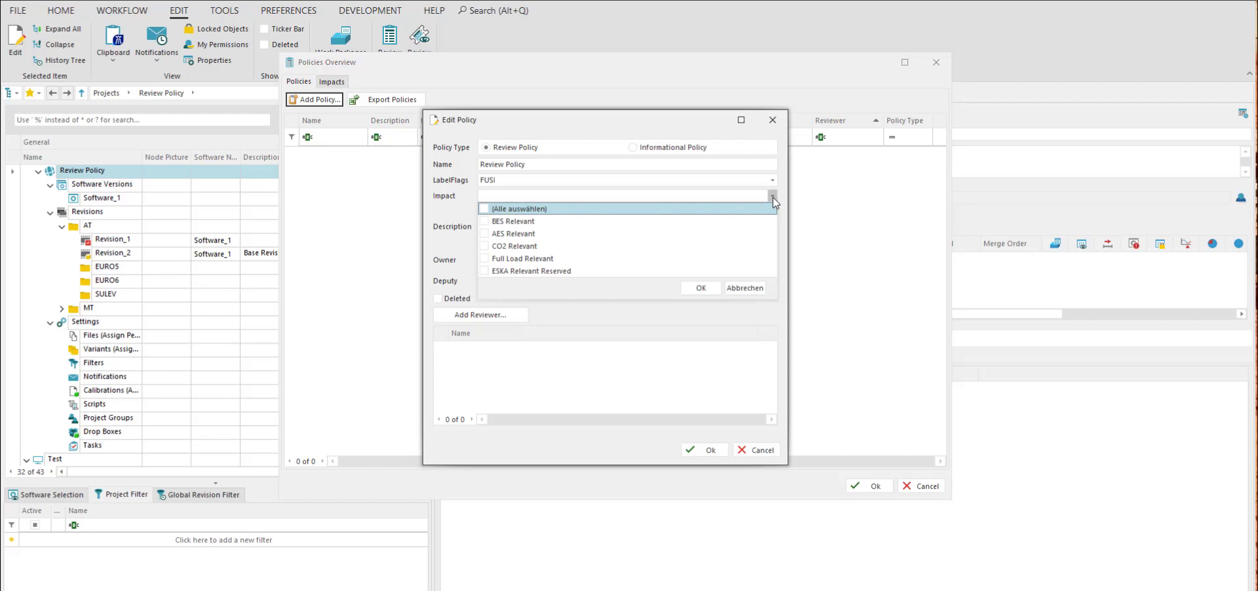
click(486, 246)
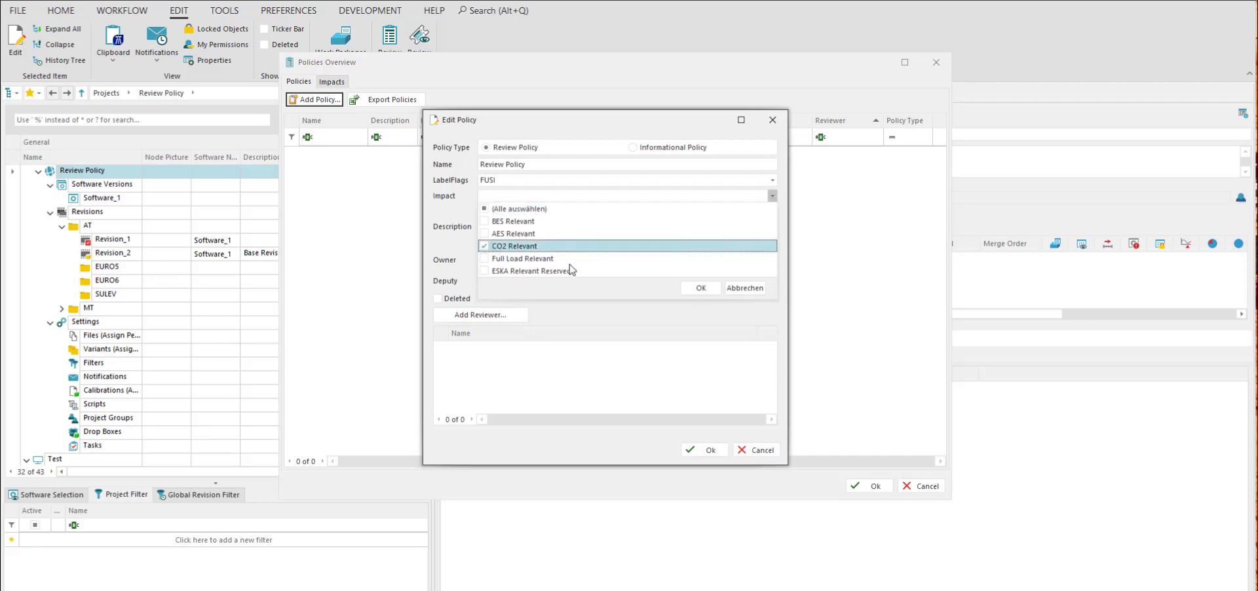
click(702, 288)
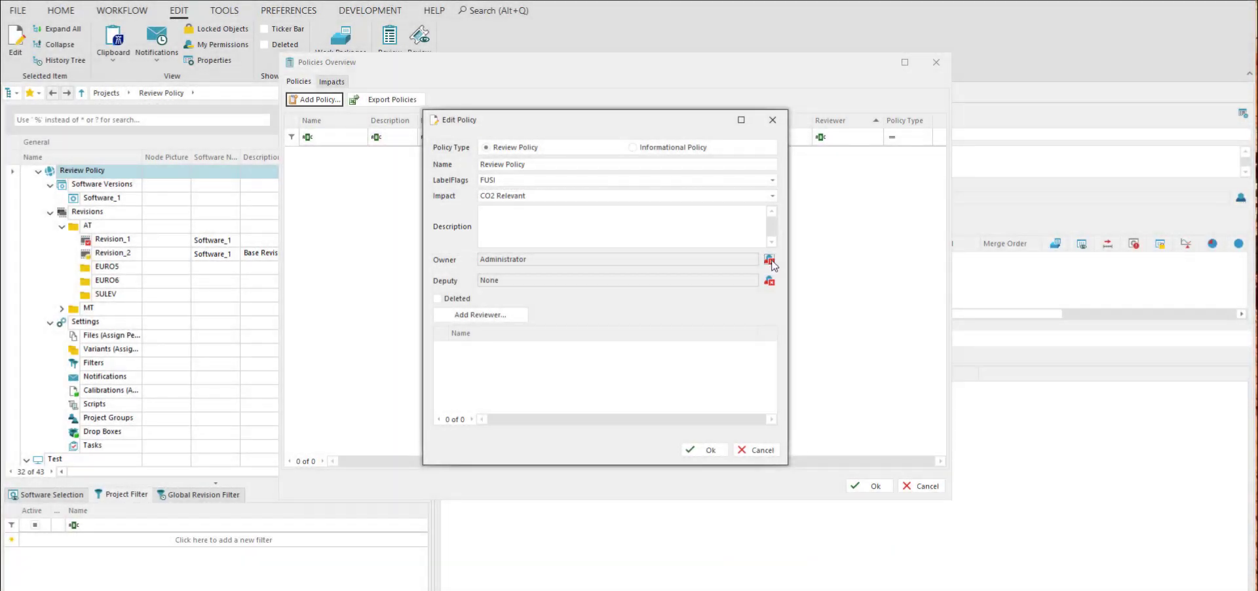
Assign Calibration Pilot as the policy's owner and view the users available as deputy
click(770, 260)
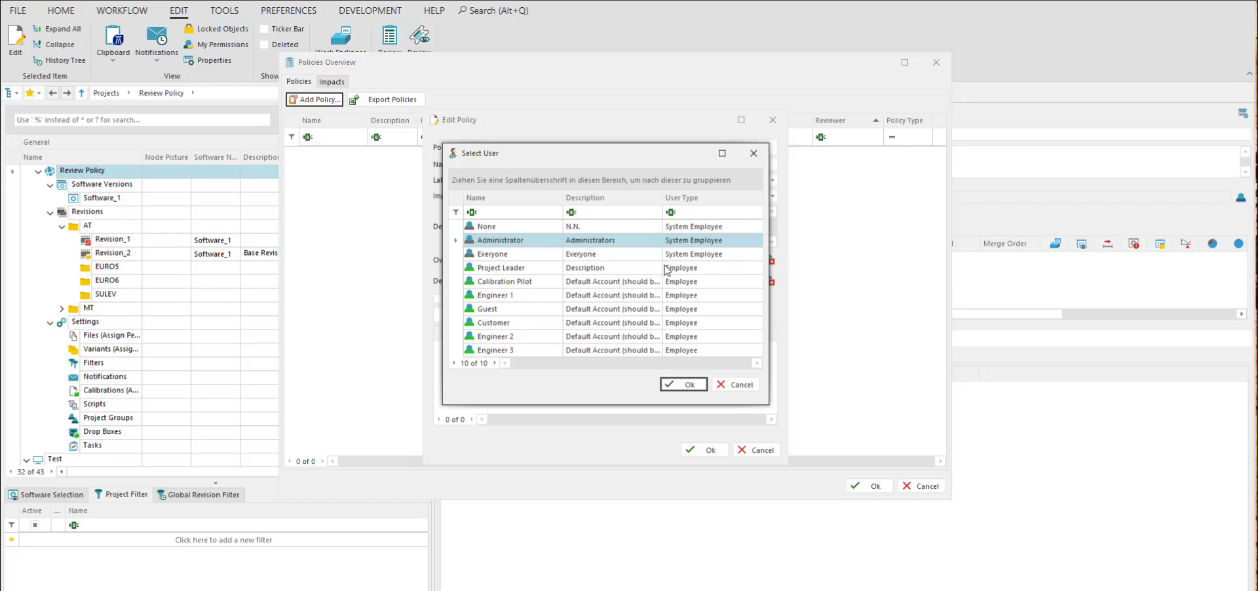
click(649, 284)
click(684, 388)
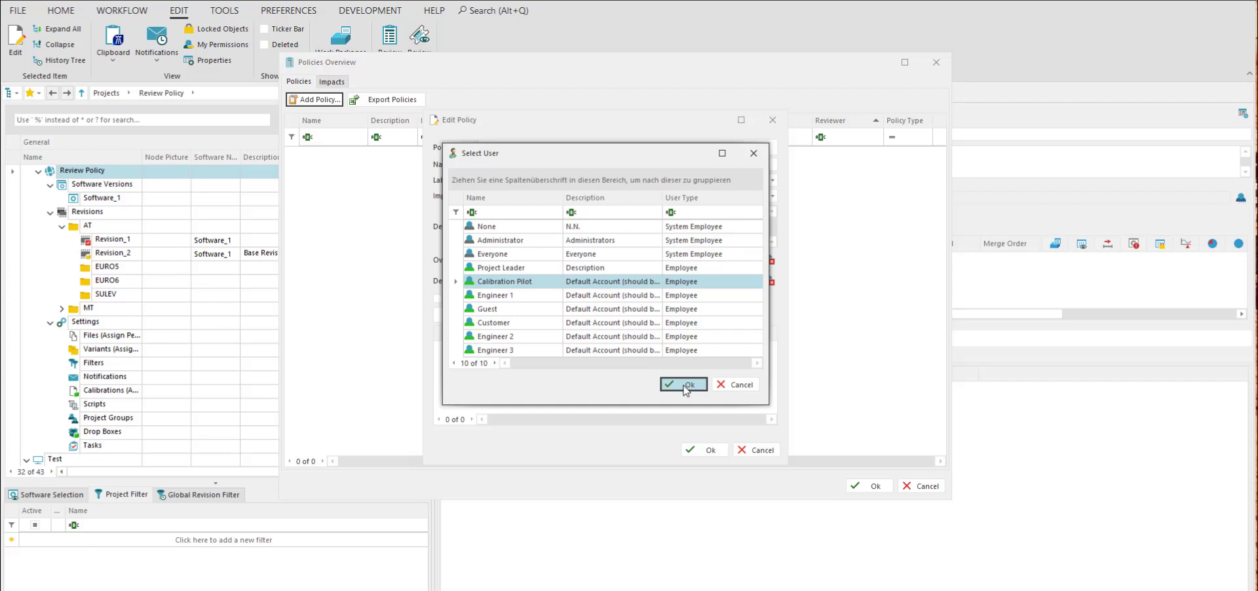
click(685, 387)
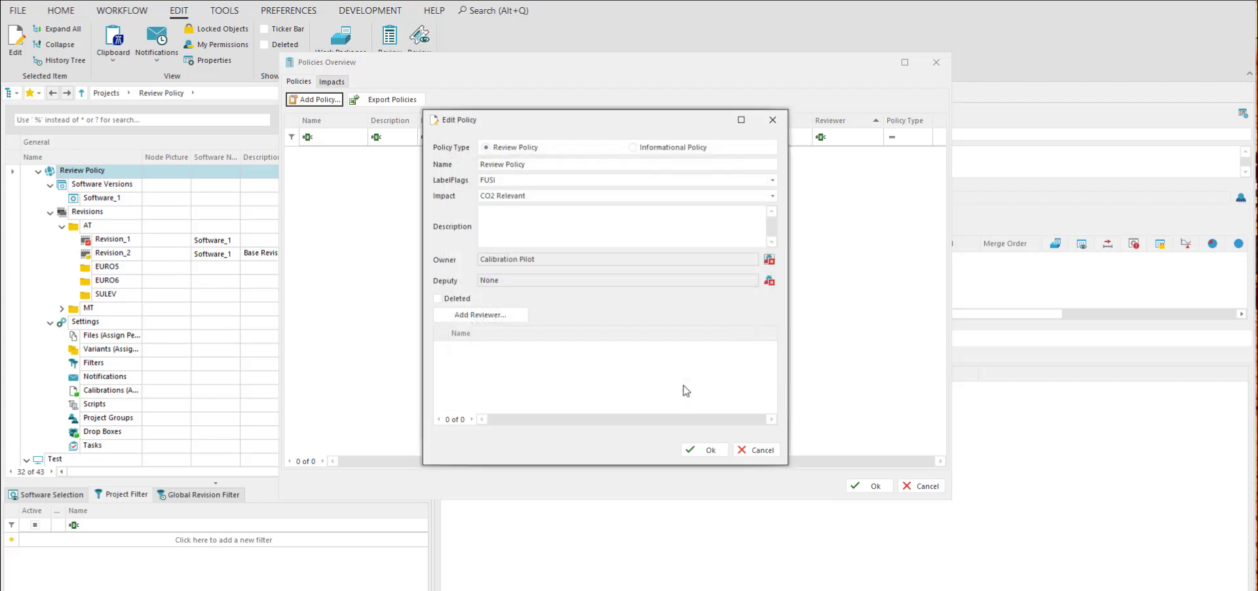
click(770, 283)
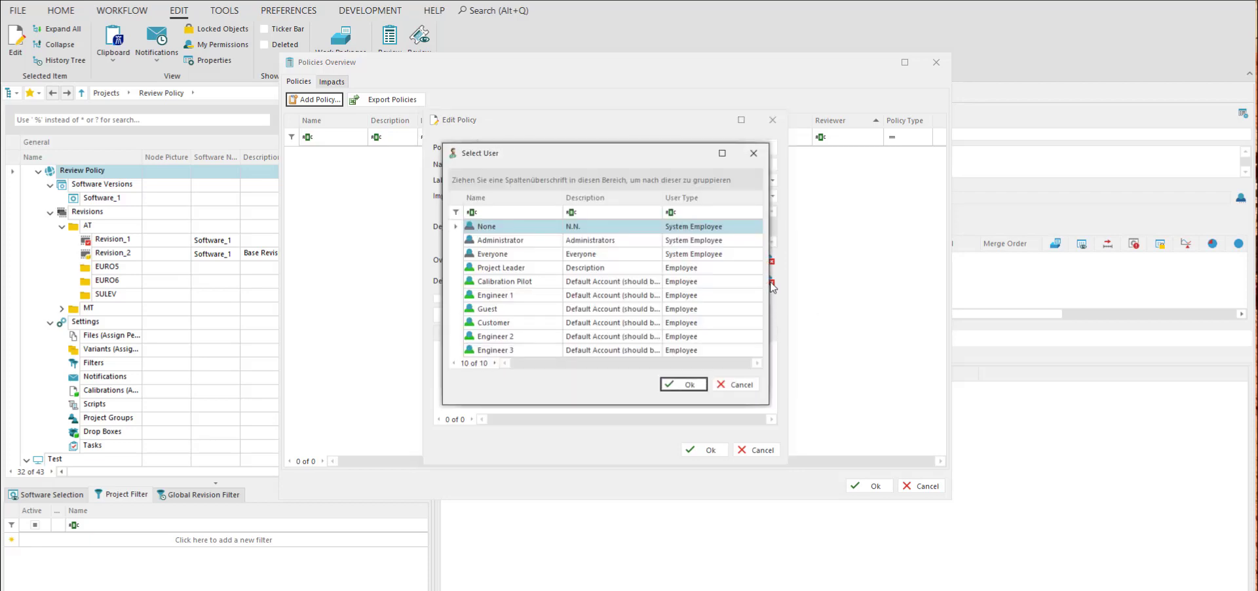
click(738, 387)
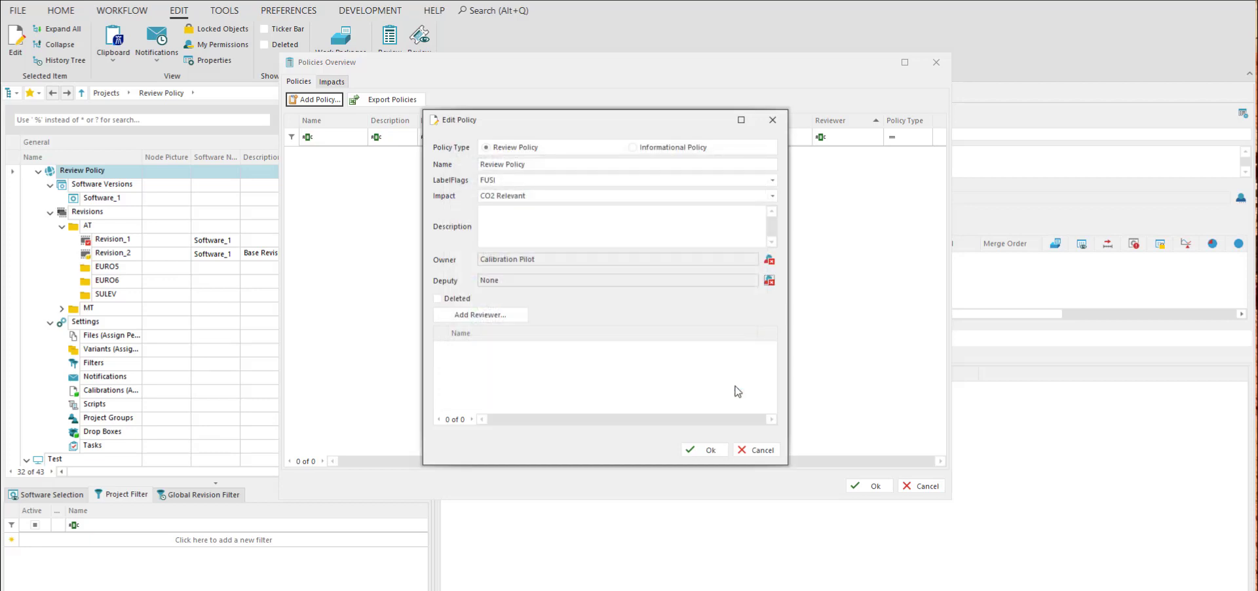
Pick Calibration Pilot and Engineer 1 together as reviewers for the policy
click(491, 315)
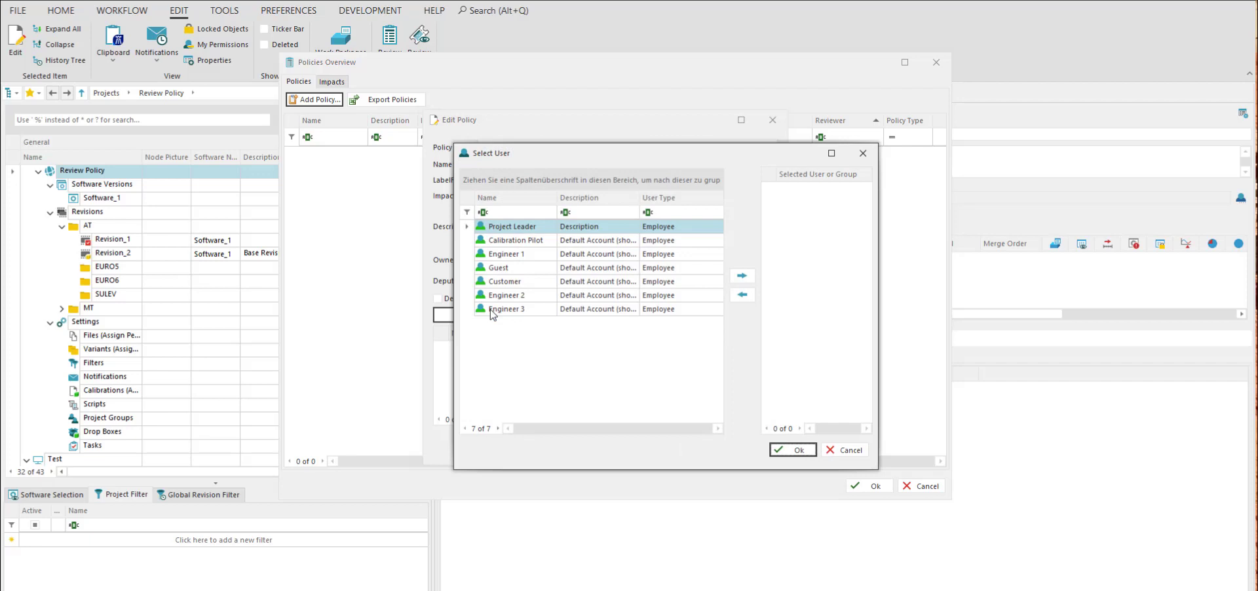
click(579, 243)
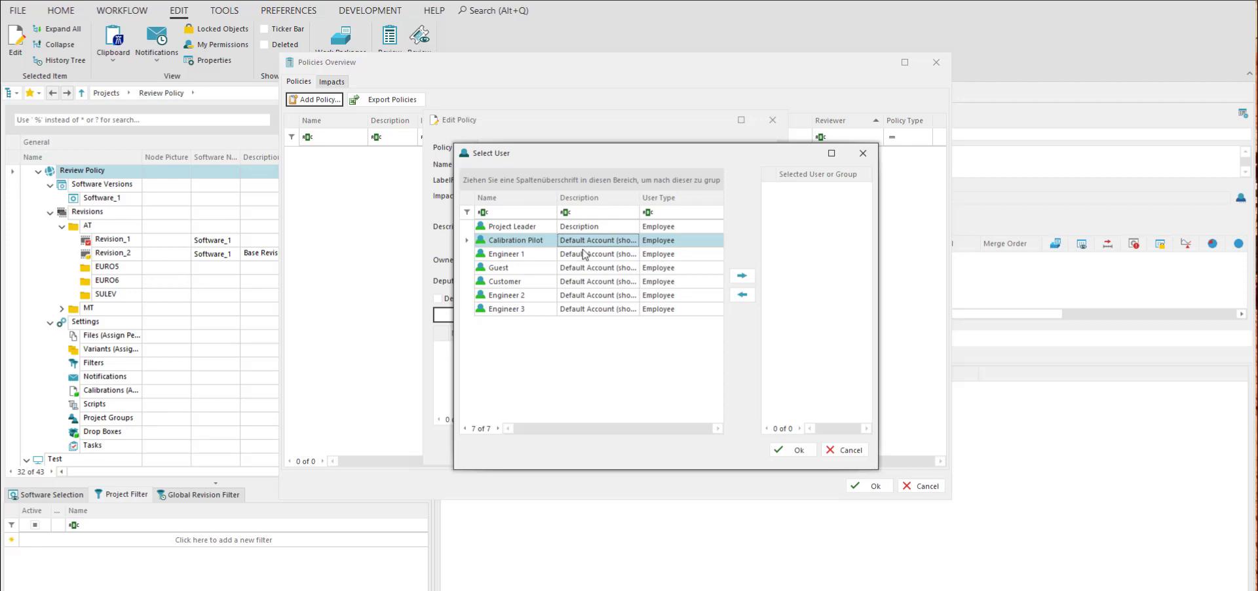
ctrl+click(595, 255)
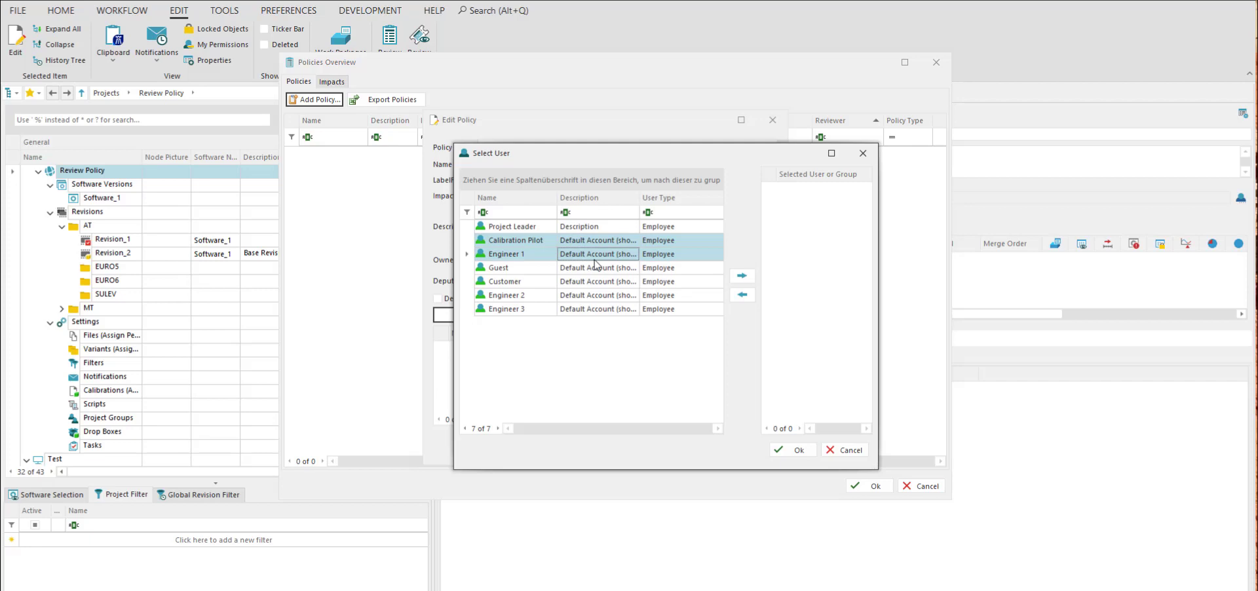
click(743, 276)
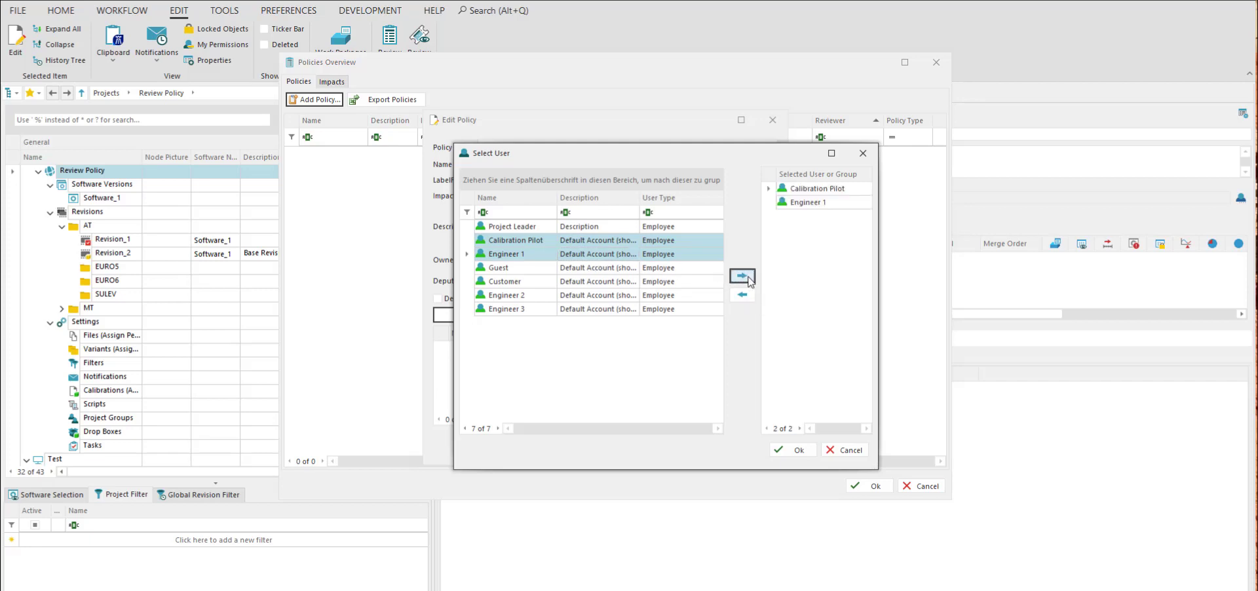
Remove Engineer 1 from the selected reviewers and confirm both the reviewer selection and the policy
click(813, 207)
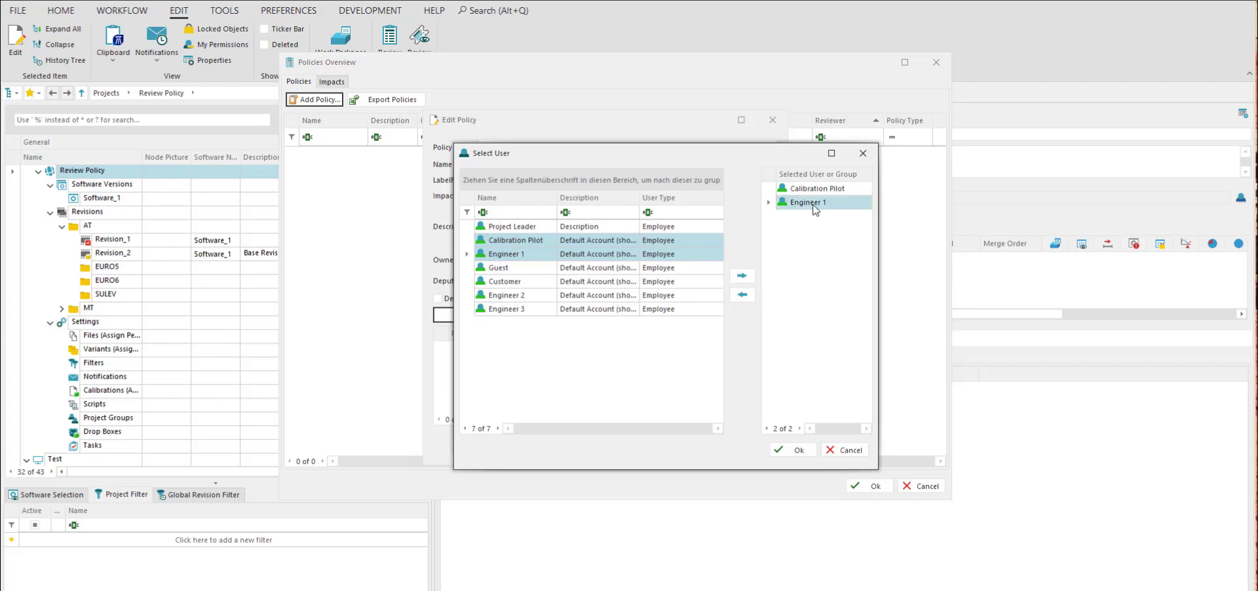
click(747, 298)
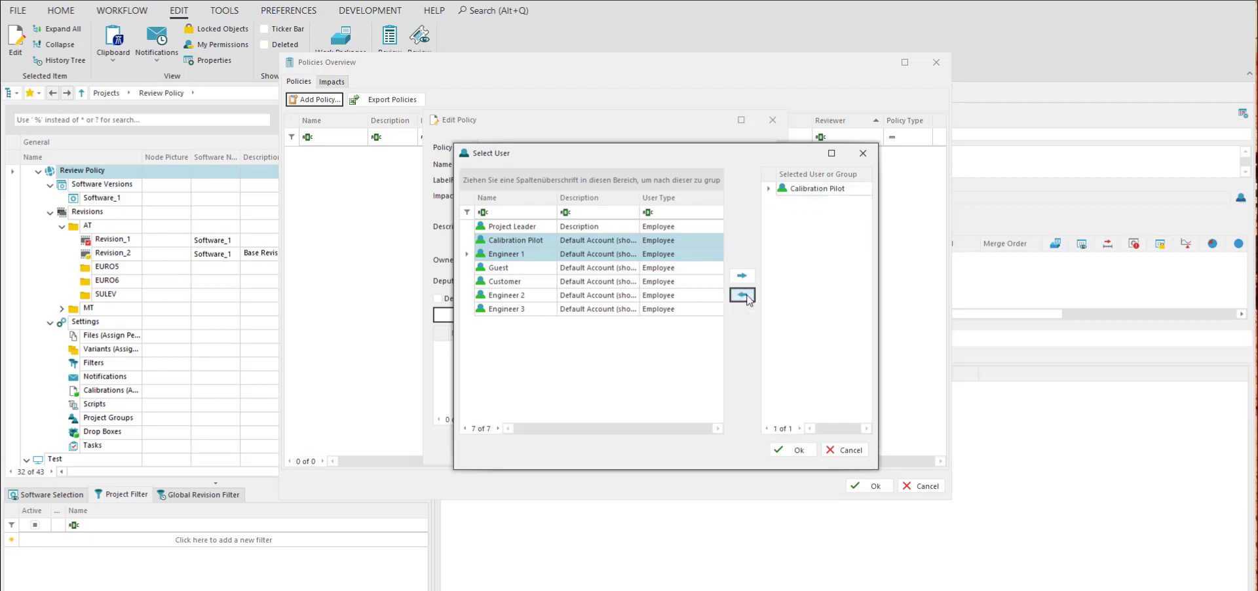
click(791, 452)
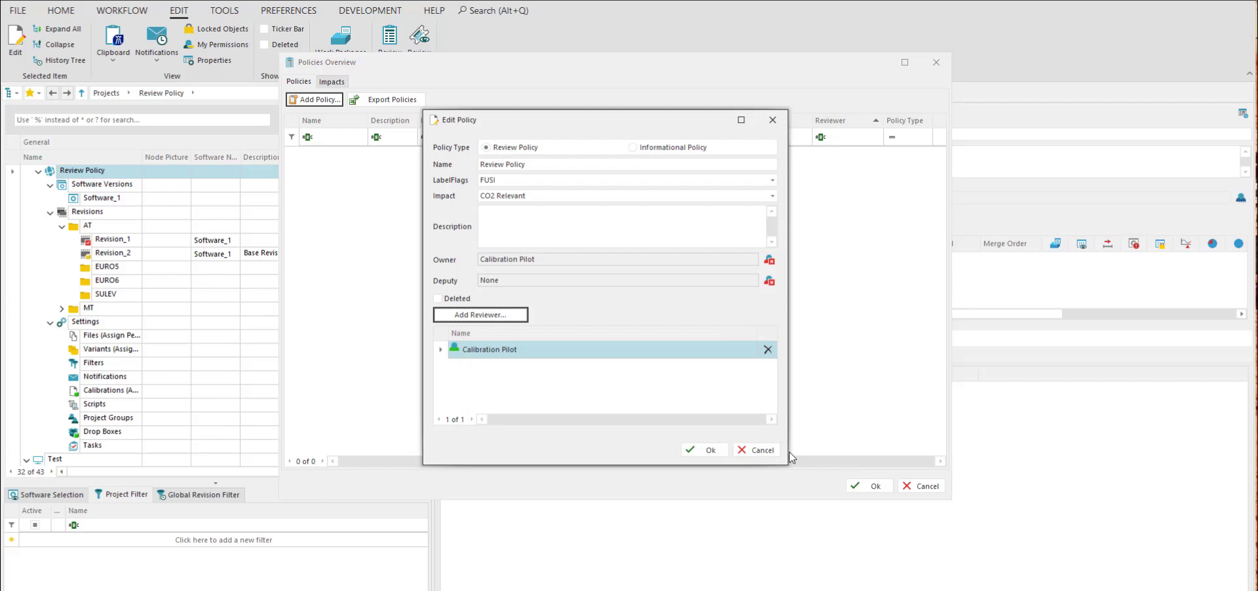
click(707, 450)
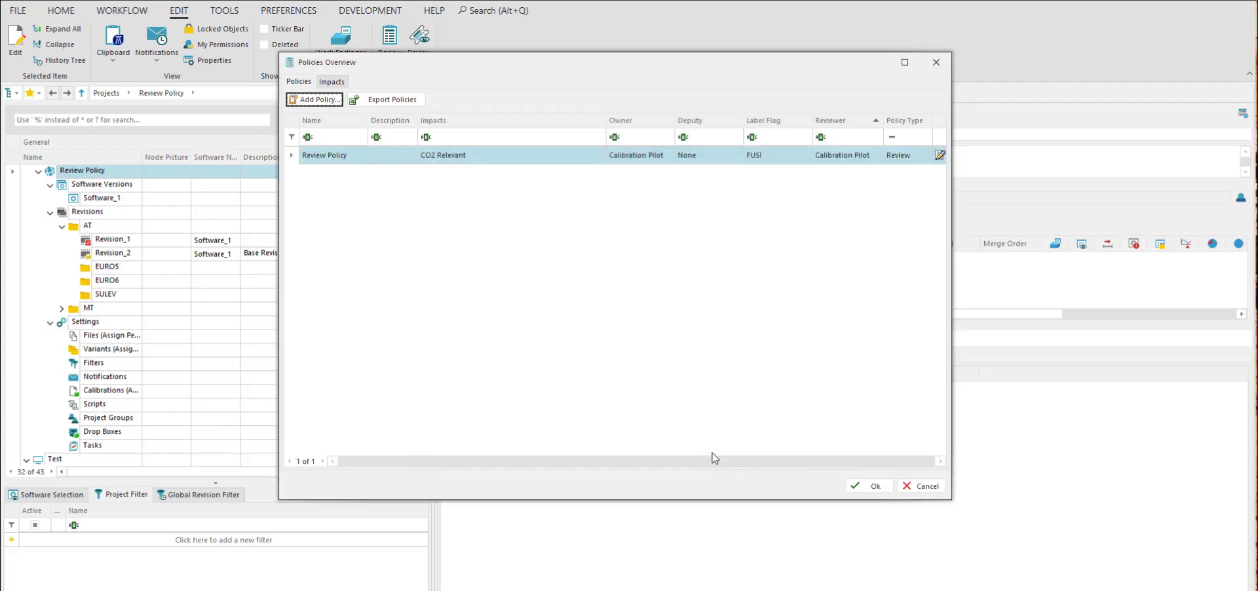
Examine the BES Relevant impact and its Yes (improved) value, and save the policies overview
click(339, 82)
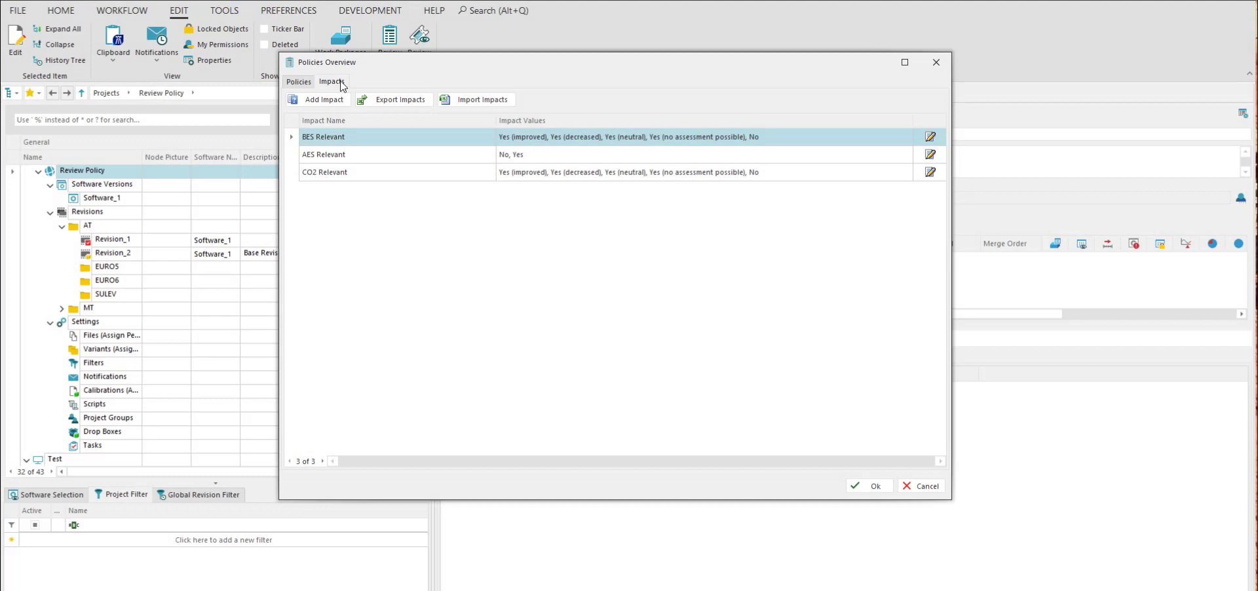
click(930, 137)
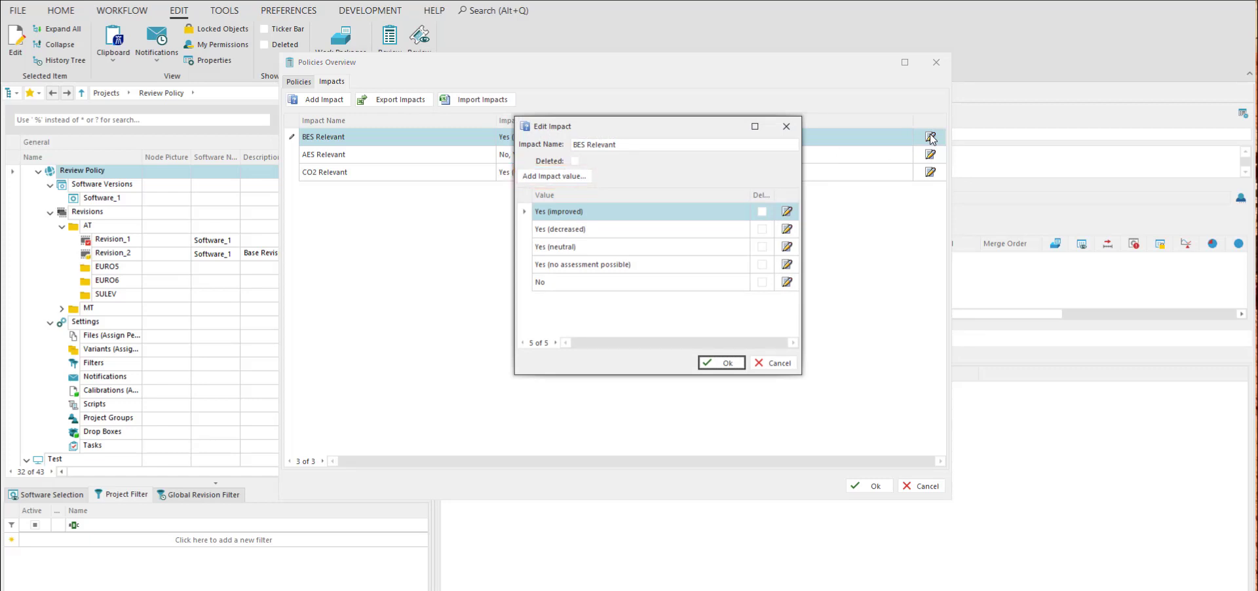
click(787, 211)
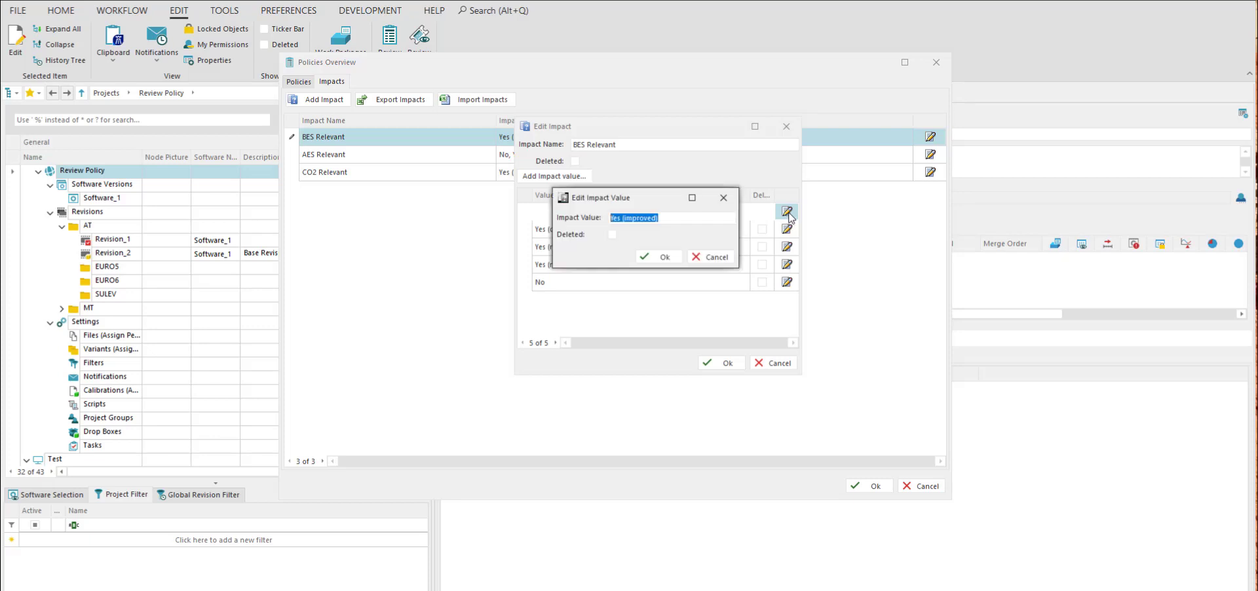
click(711, 258)
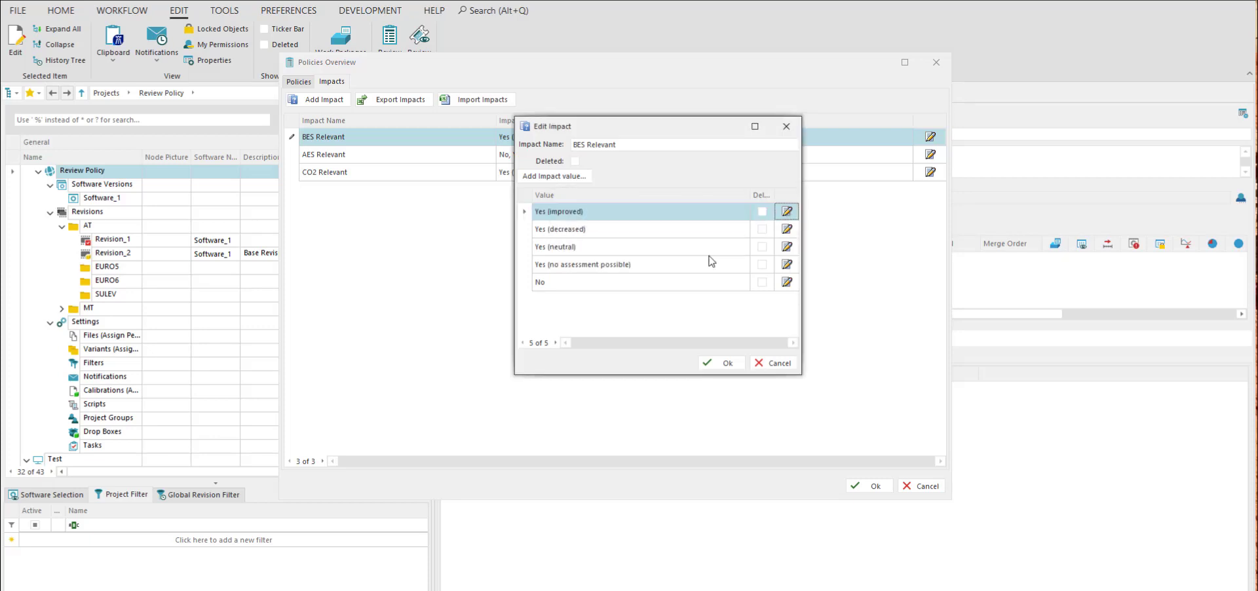
click(724, 363)
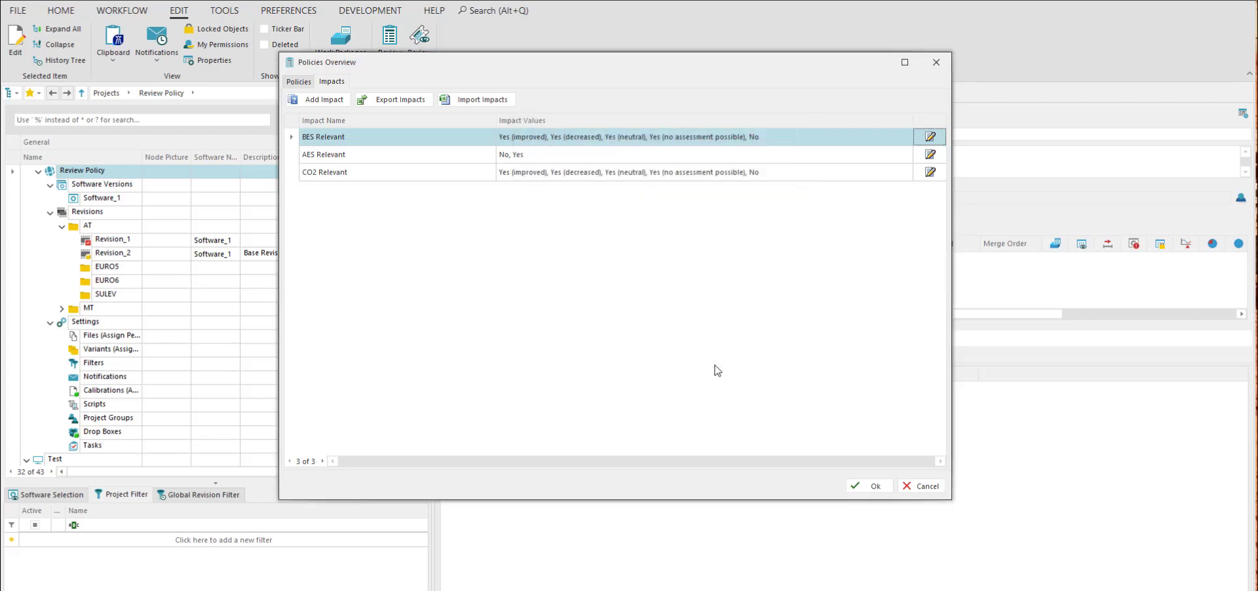
click(856, 485)
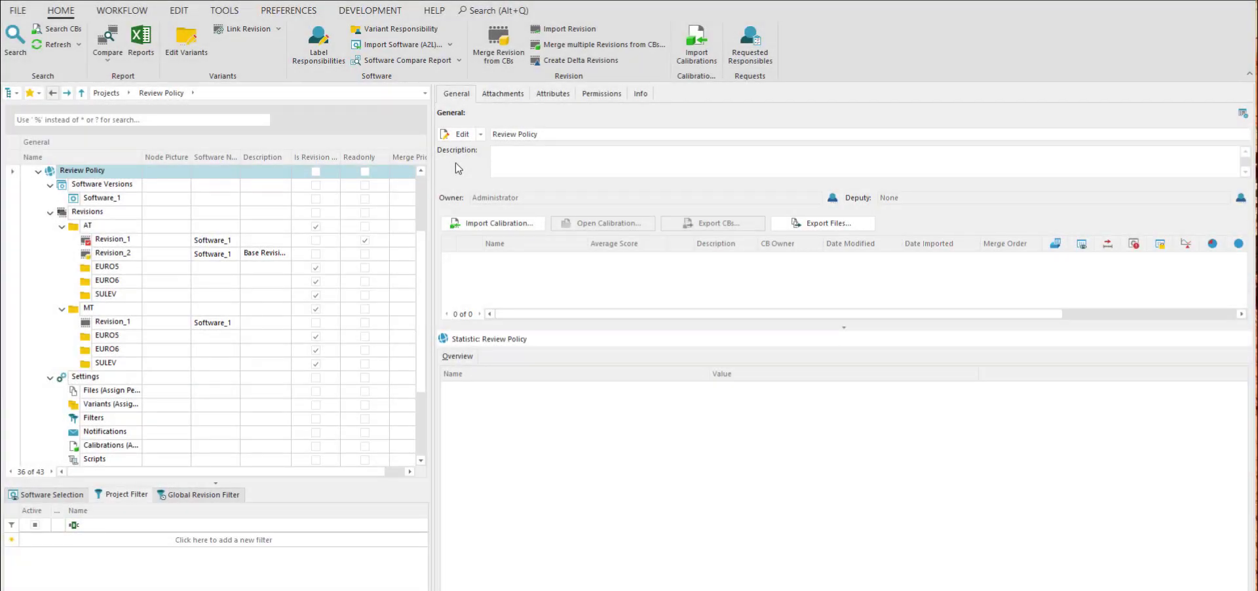
Reopen the existing Review Policy for editing and enter the description "Editing Description"
click(179, 11)
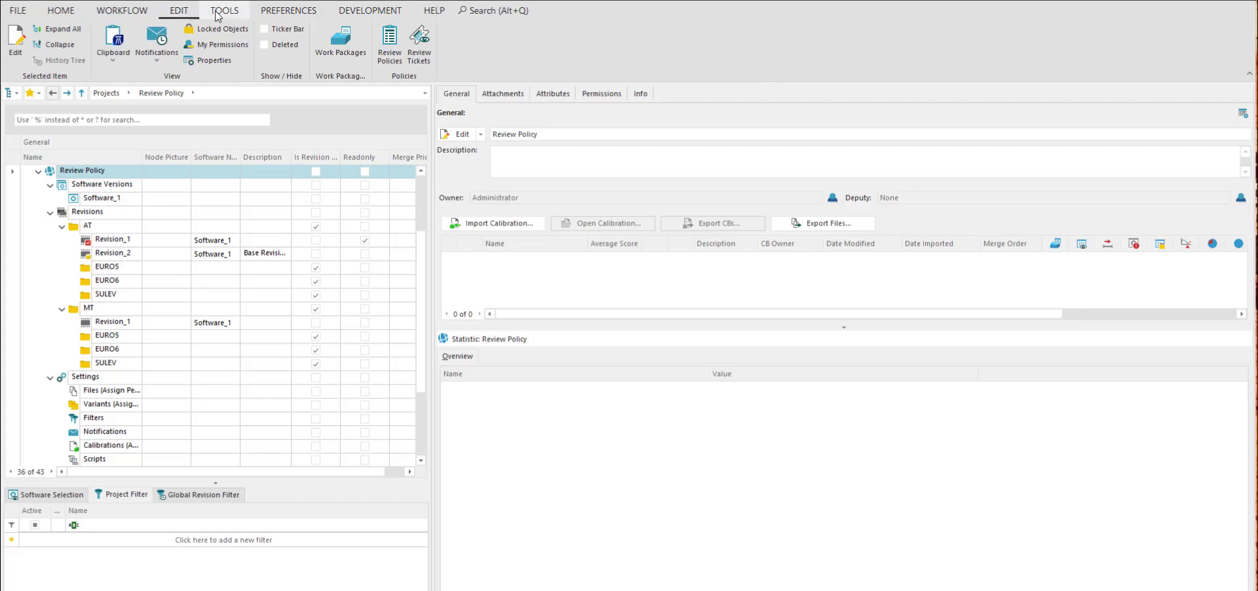
click(384, 38)
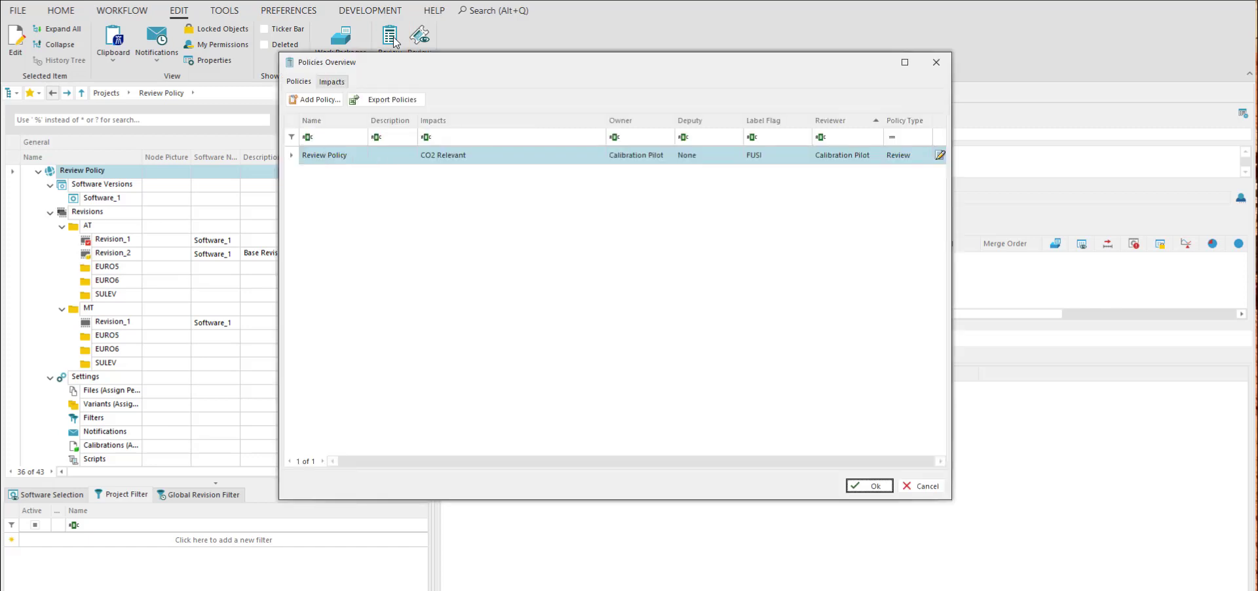
click(940, 156)
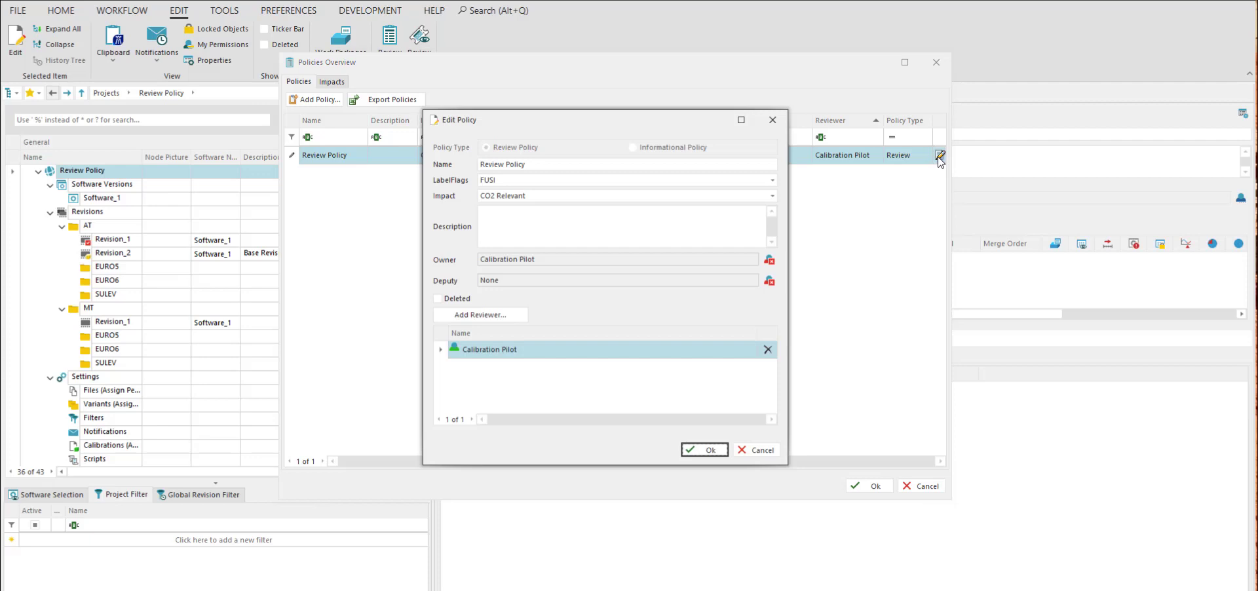
click(532, 219)
text(Editing Descr)
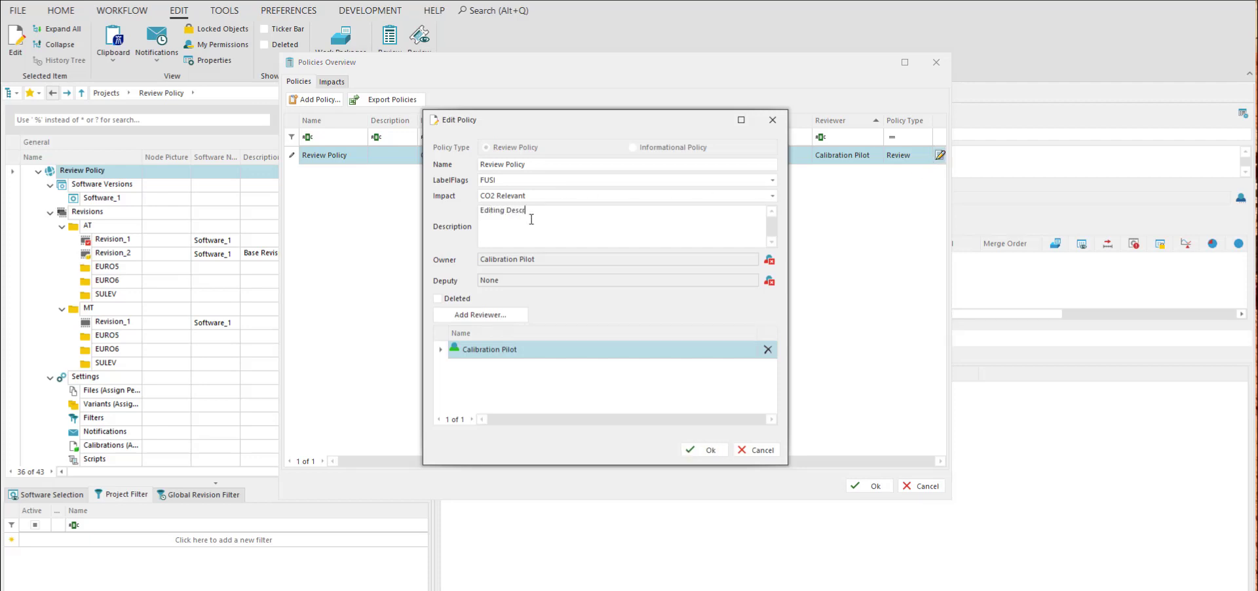
text(iption)
Add Engineer 2 as a further reviewer of the policy
click(484, 316)
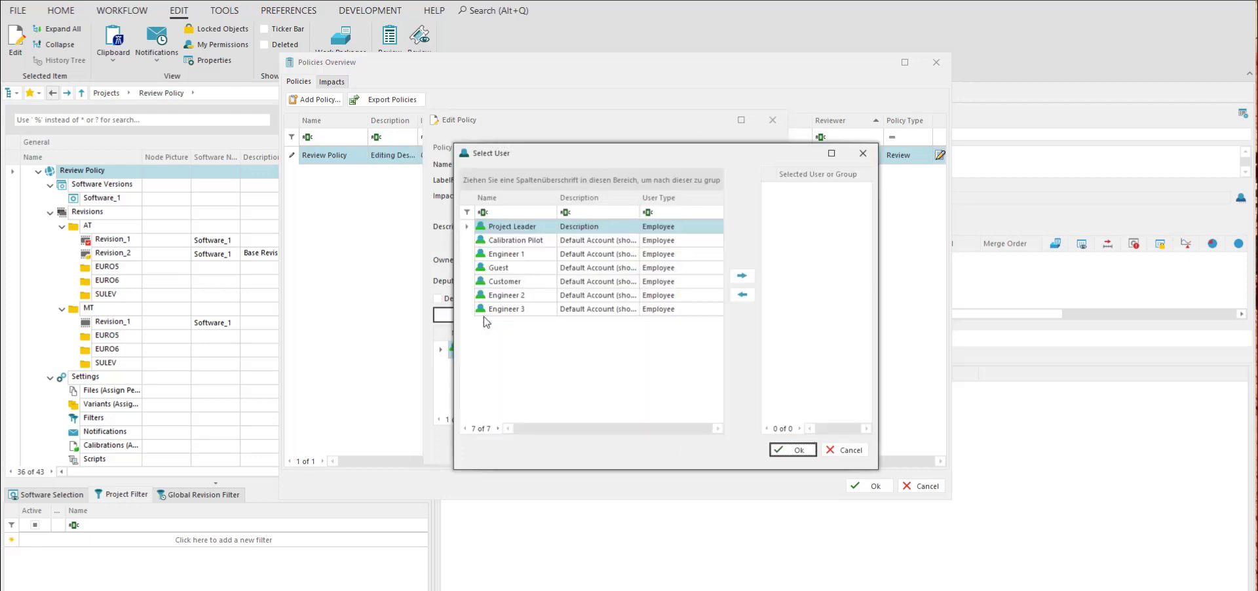
click(532, 296)
click(734, 277)
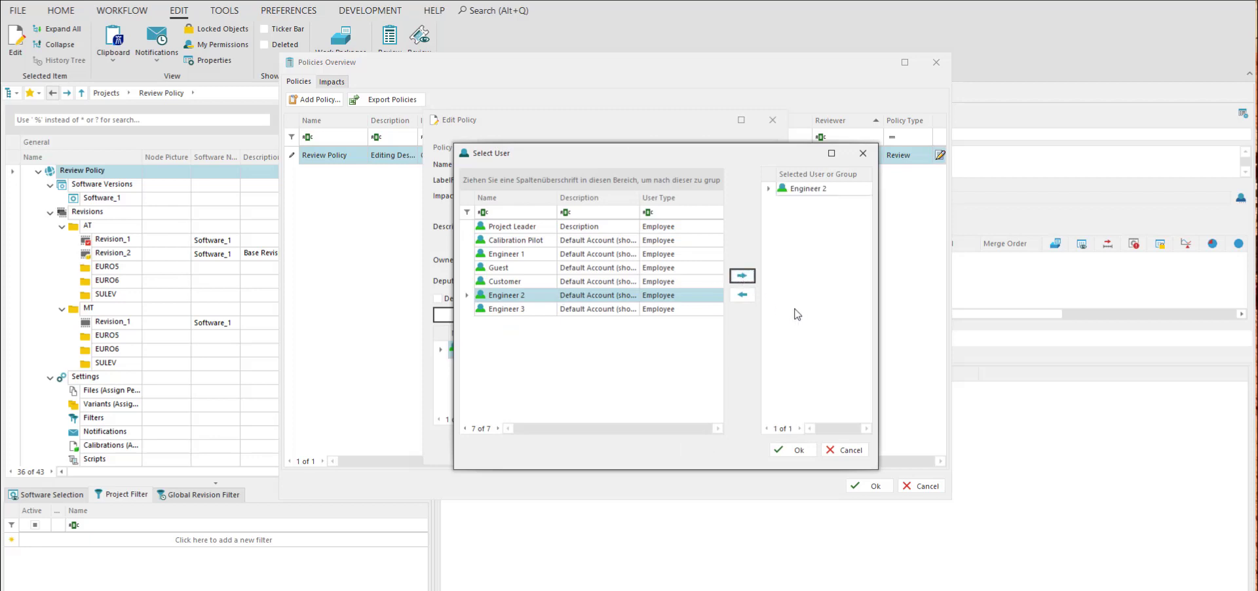
click(800, 457)
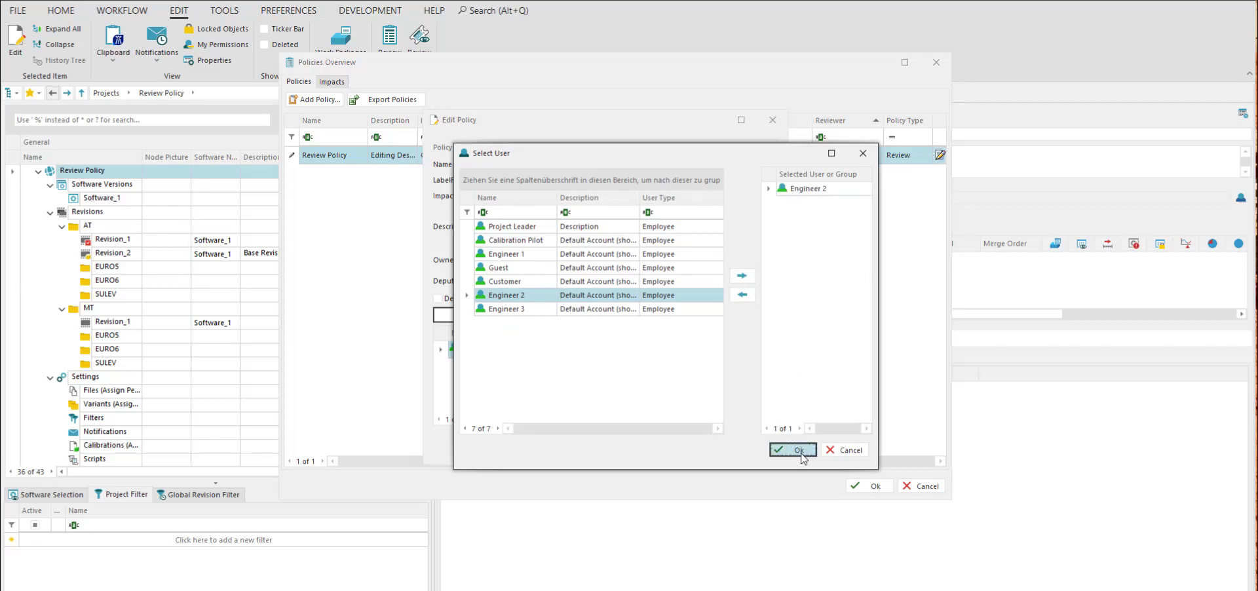
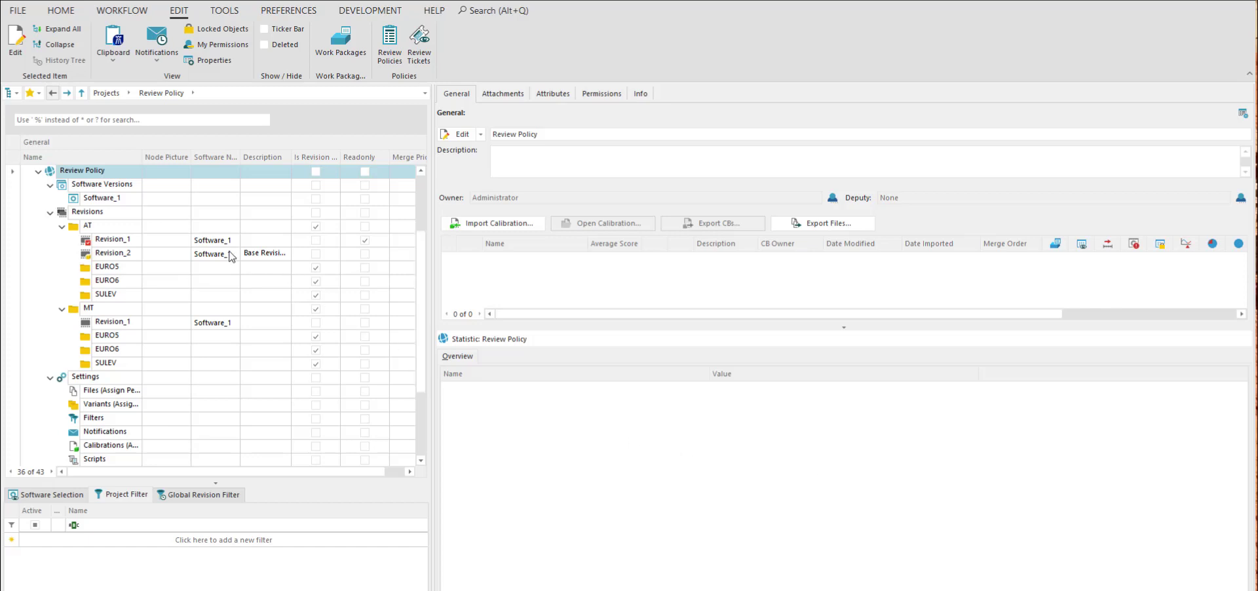
Open the review policy assignment for the project's Revisions node and make Review Policy available to its variants
click(130, 217)
right_click(131, 216)
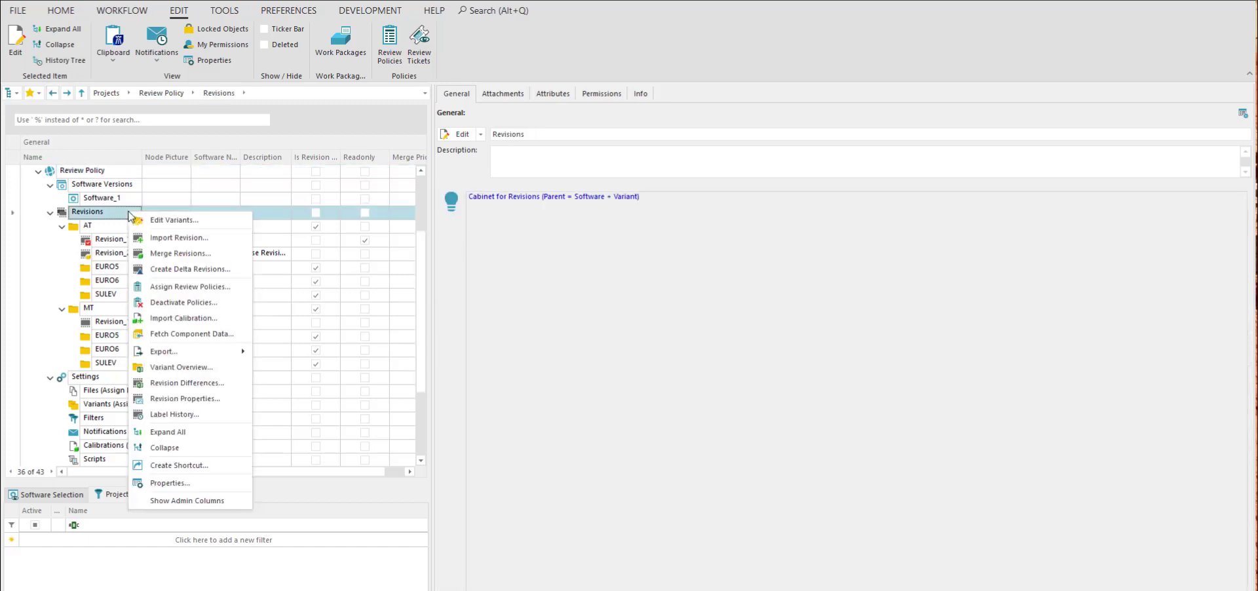
click(242, 293)
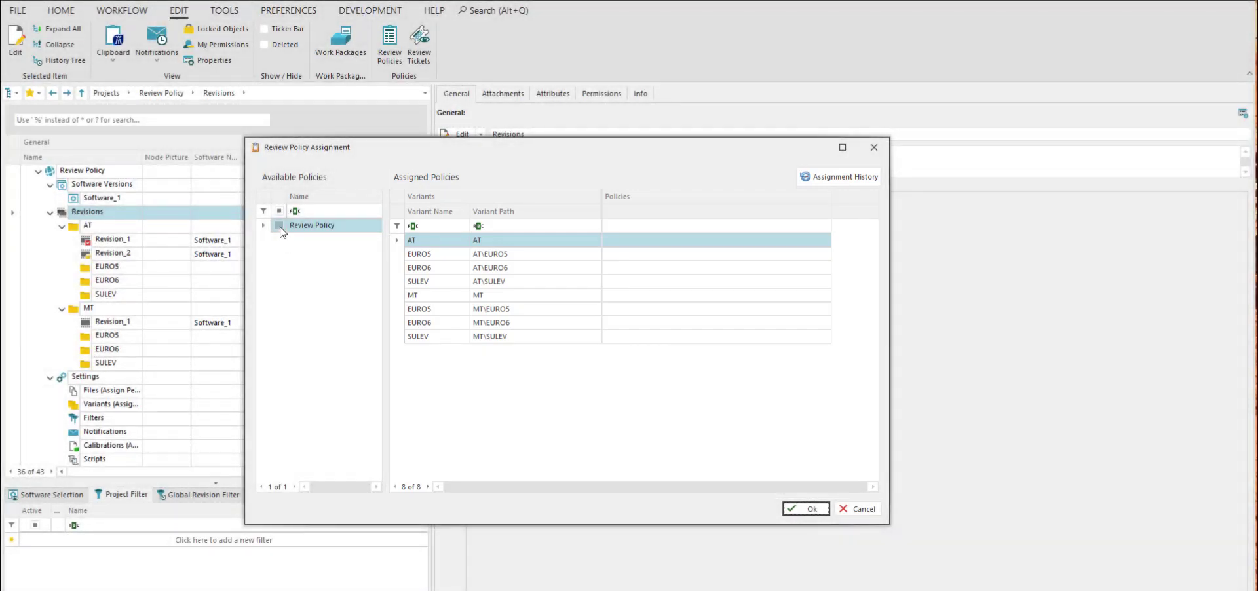
click(279, 225)
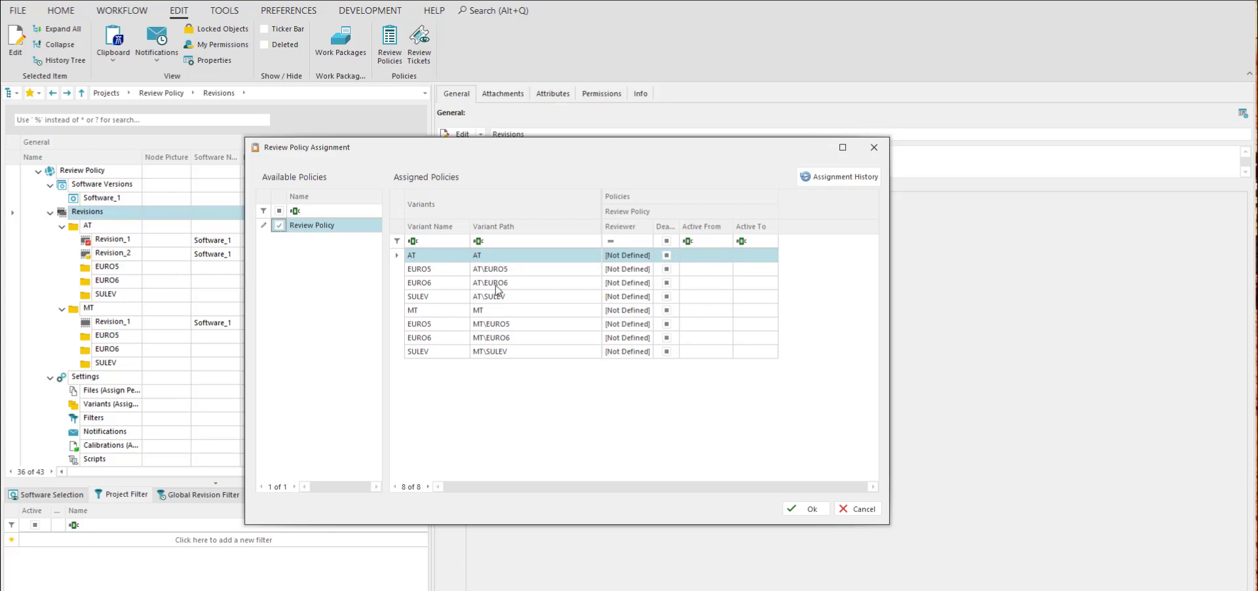
Assign Calibration Pilot as reviewer for AT, AT\EURO5 and AT\SULEV, and Engineer 2 as reviewer for AT\EURO6
click(648, 257)
click(648, 256)
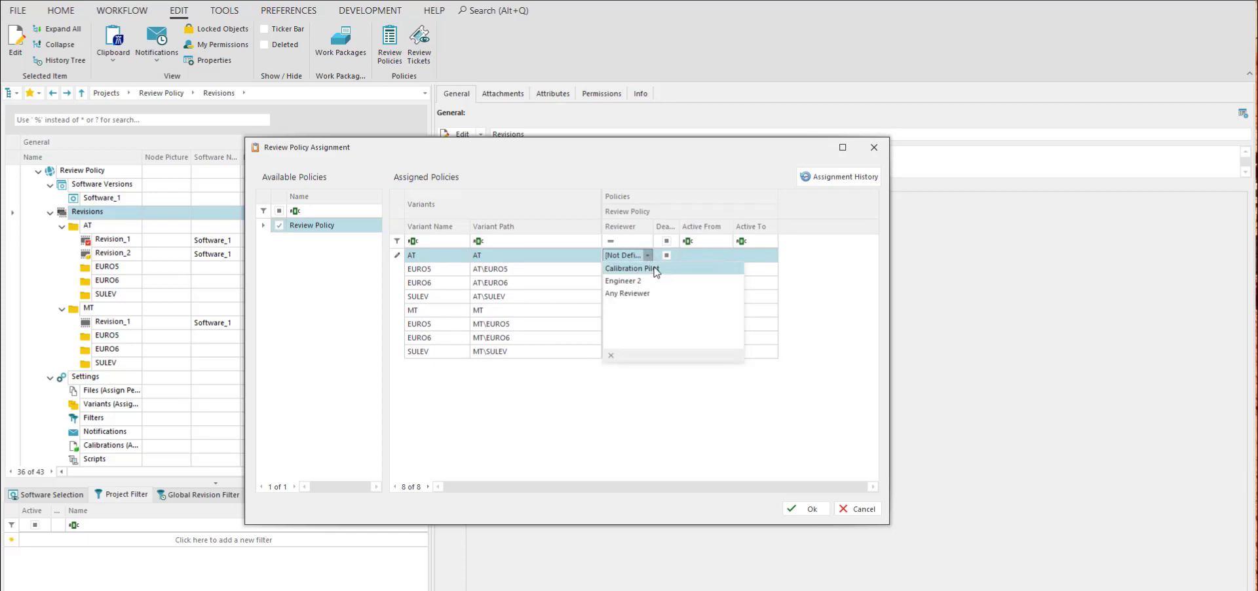
click(655, 269)
click(648, 269)
click(648, 282)
click(649, 283)
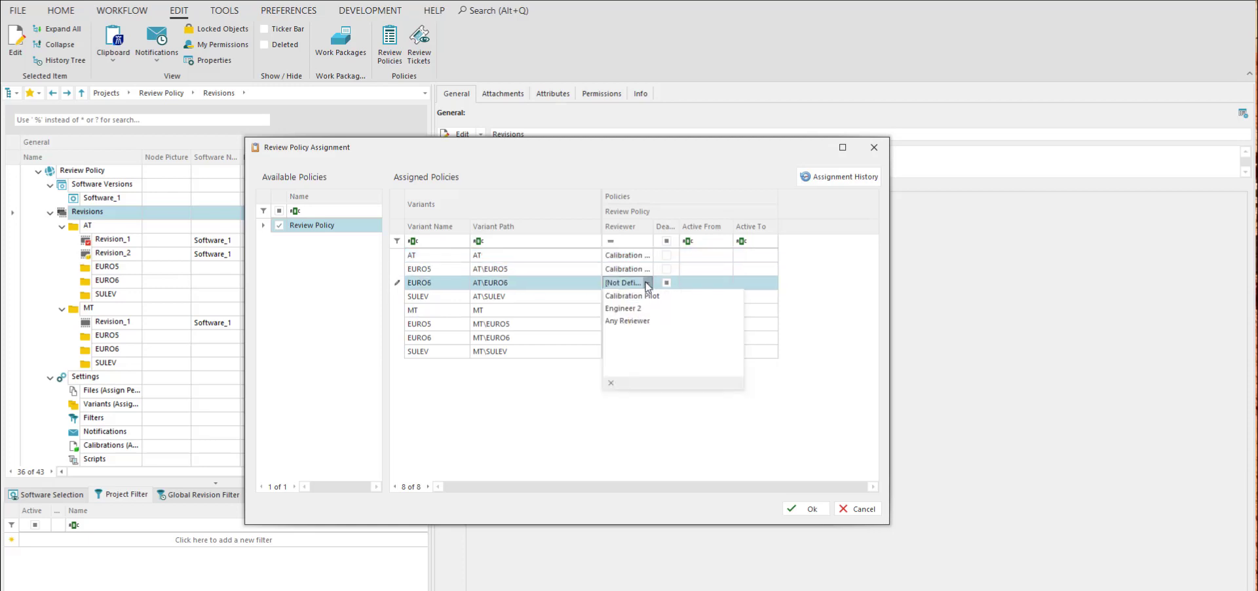
click(648, 308)
click(649, 296)
click(648, 297)
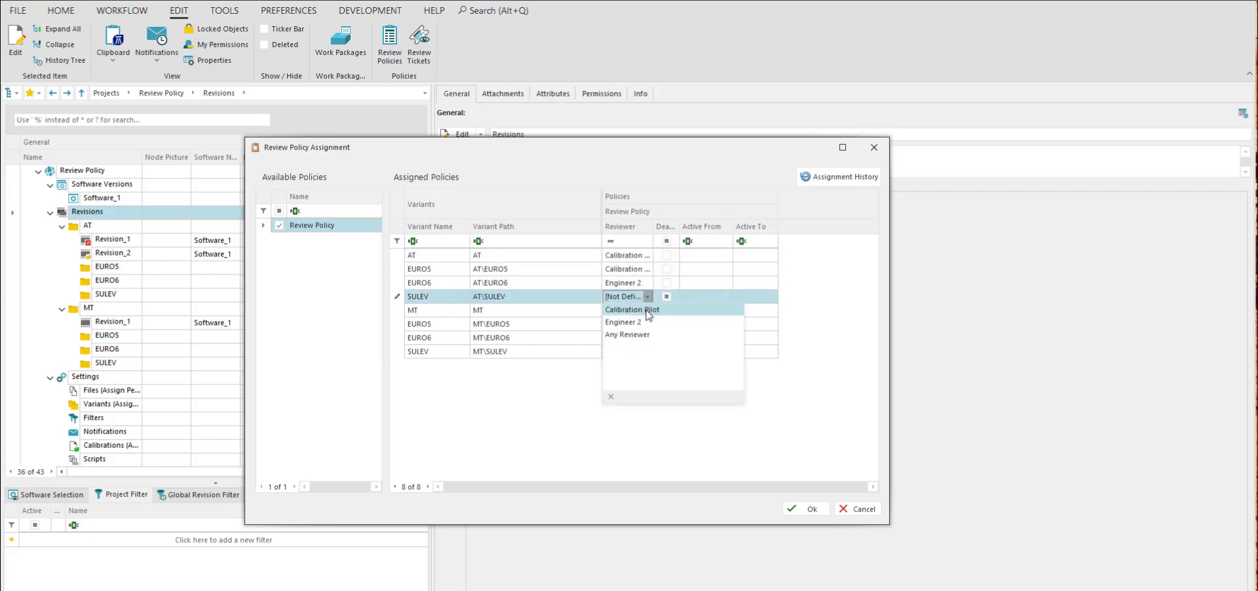
click(648, 312)
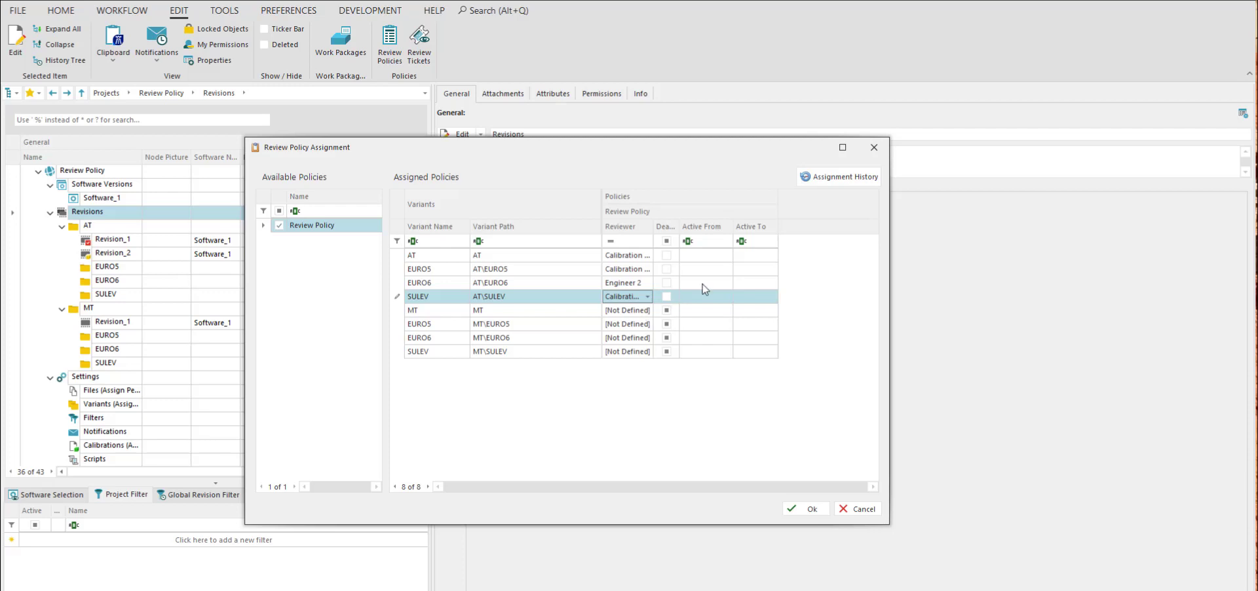
Check the Active From and Active To date options of the AT variant and confirm the policy assignment
click(721, 256)
click(728, 255)
click(764, 257)
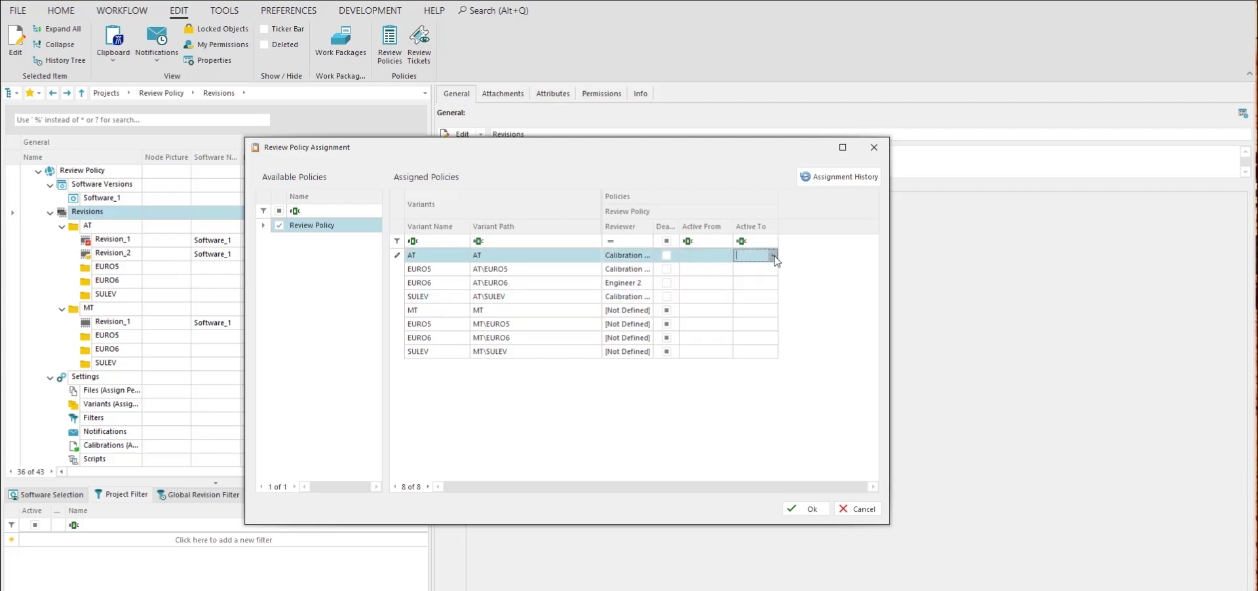
click(773, 256)
click(774, 257)
click(803, 512)
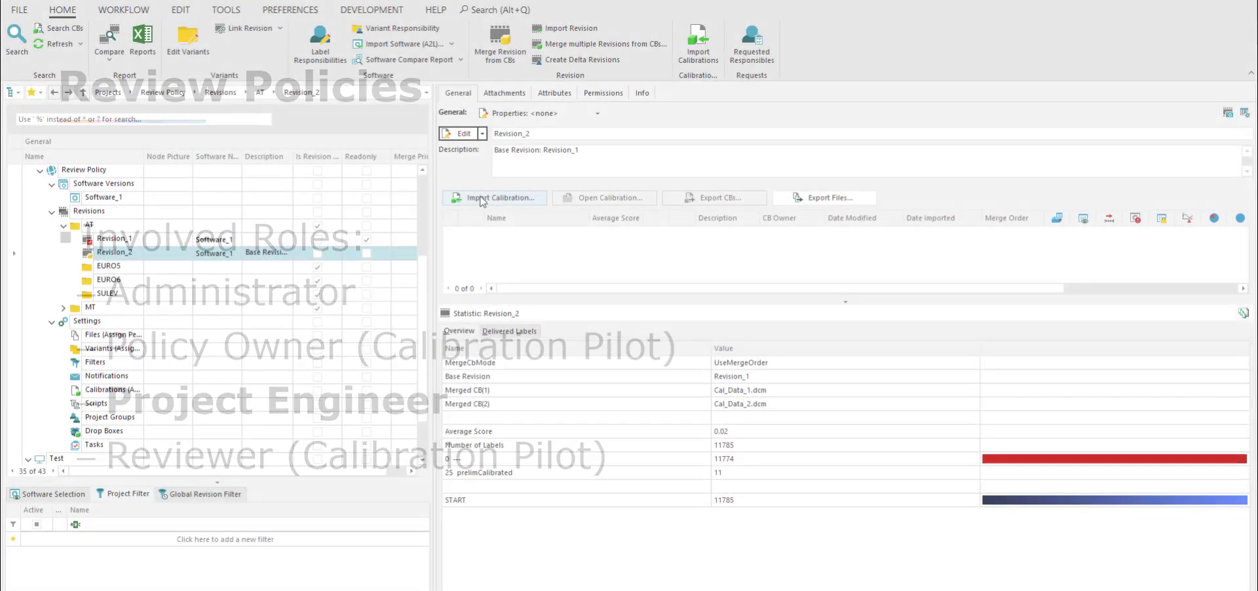
Start a calibration import for Revision_2, add Calibration.dcm, assign it to that revision and continue
click(482, 198)
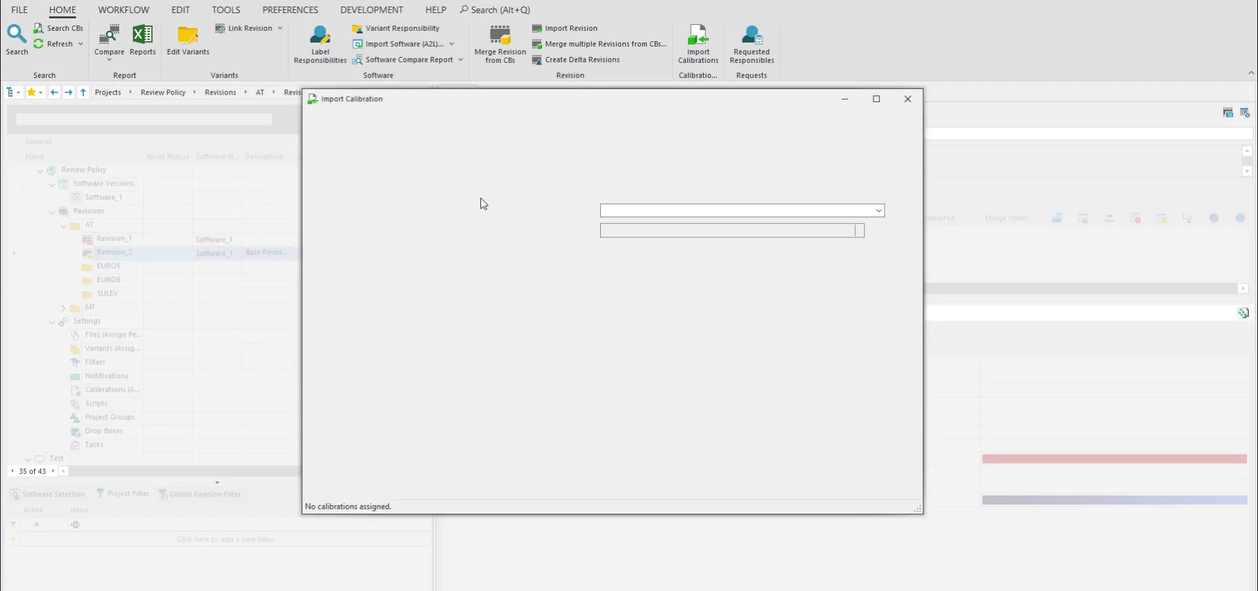
click(407, 191)
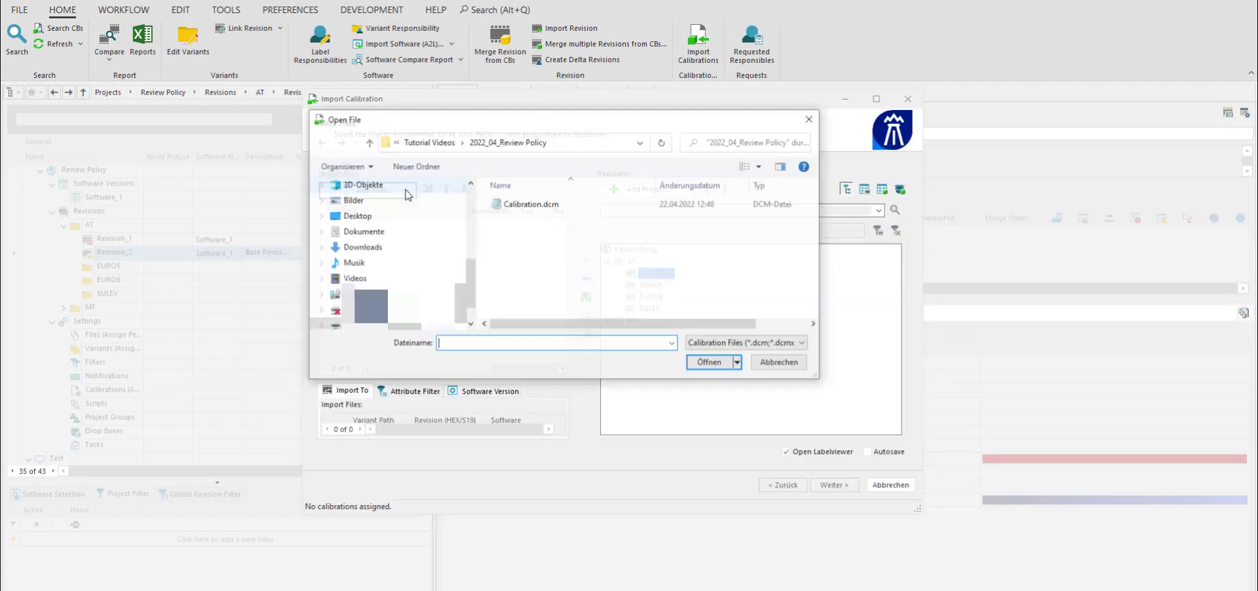
click(516, 208)
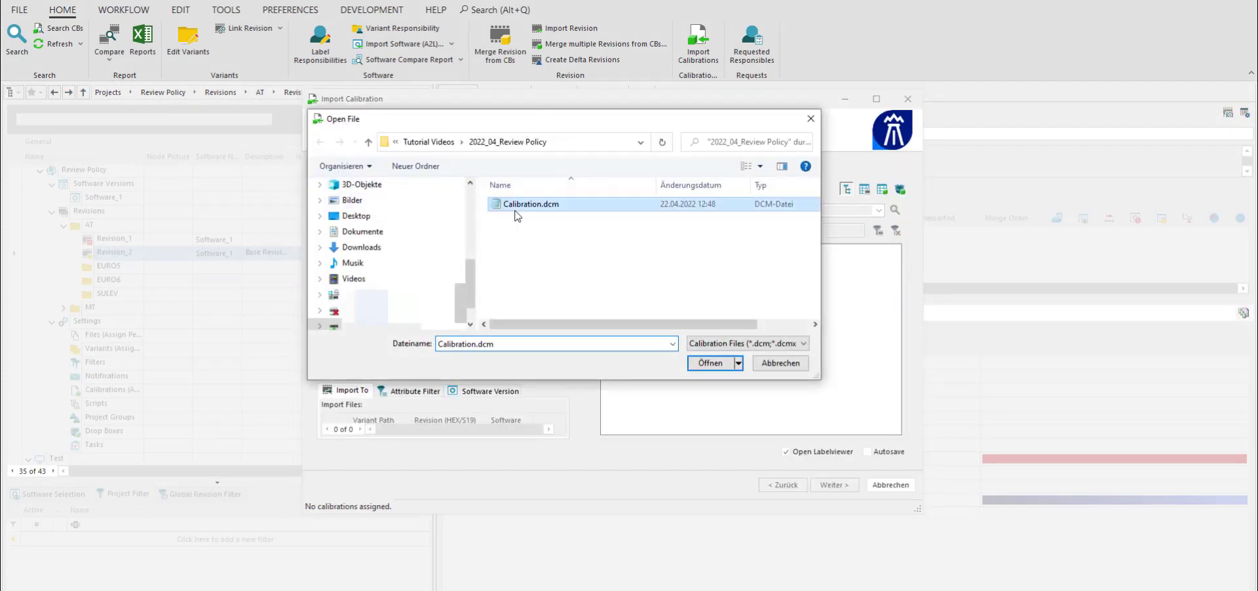
click(706, 362)
click(586, 262)
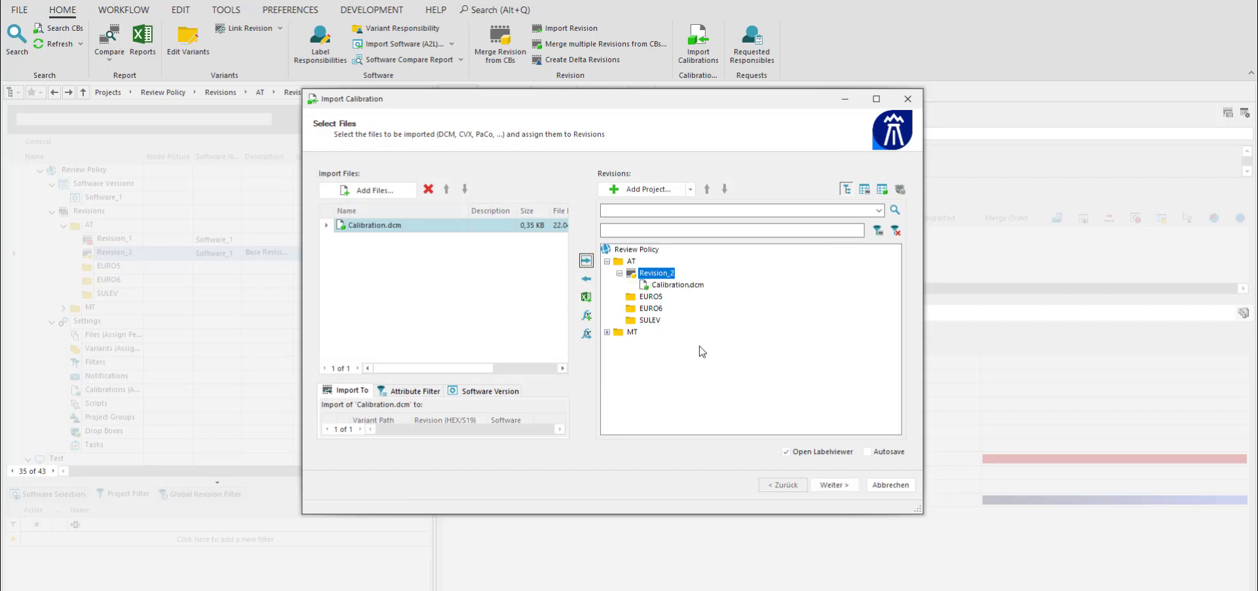
click(830, 485)
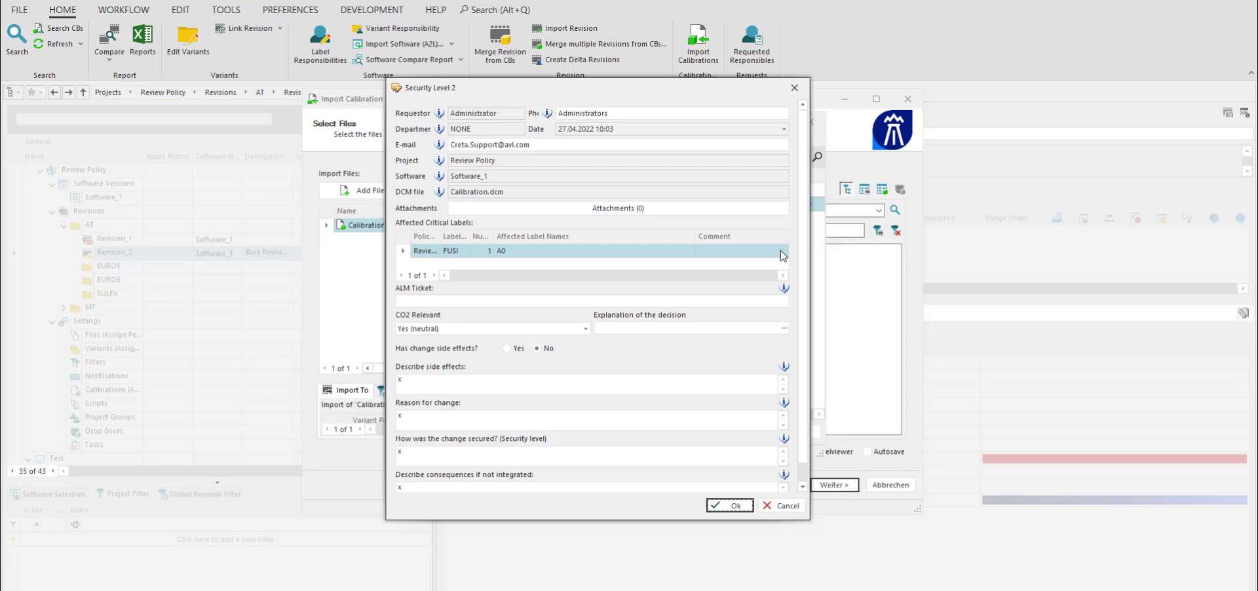
View the comment history of the affected critical label A0 and close it without adding a comment
click(781, 250)
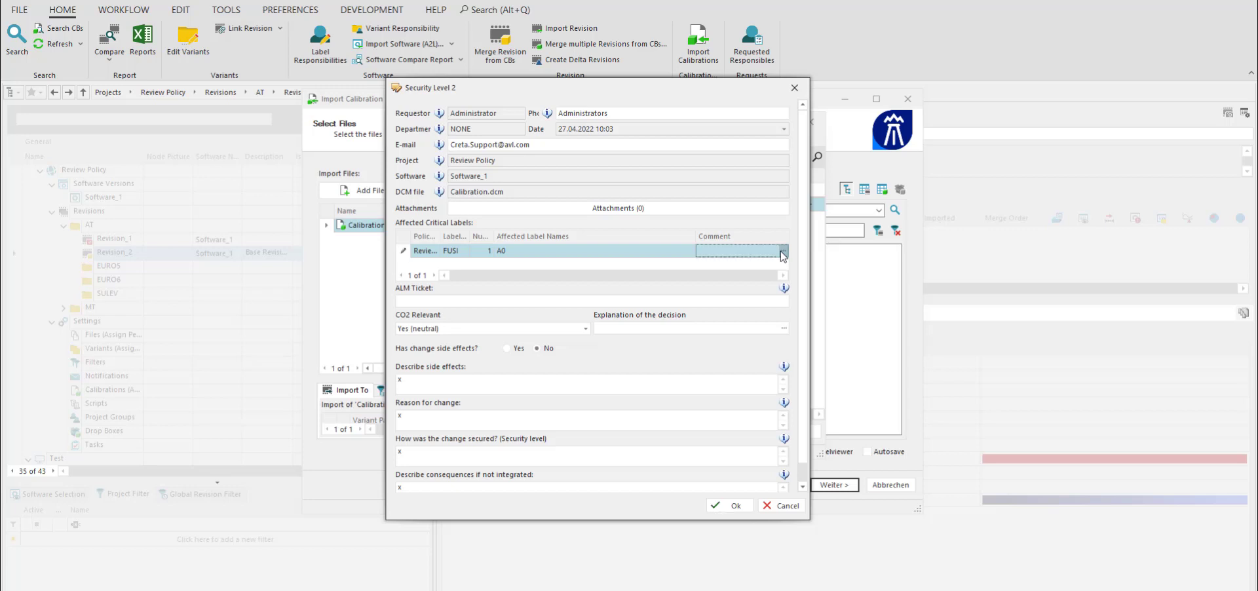
click(783, 252)
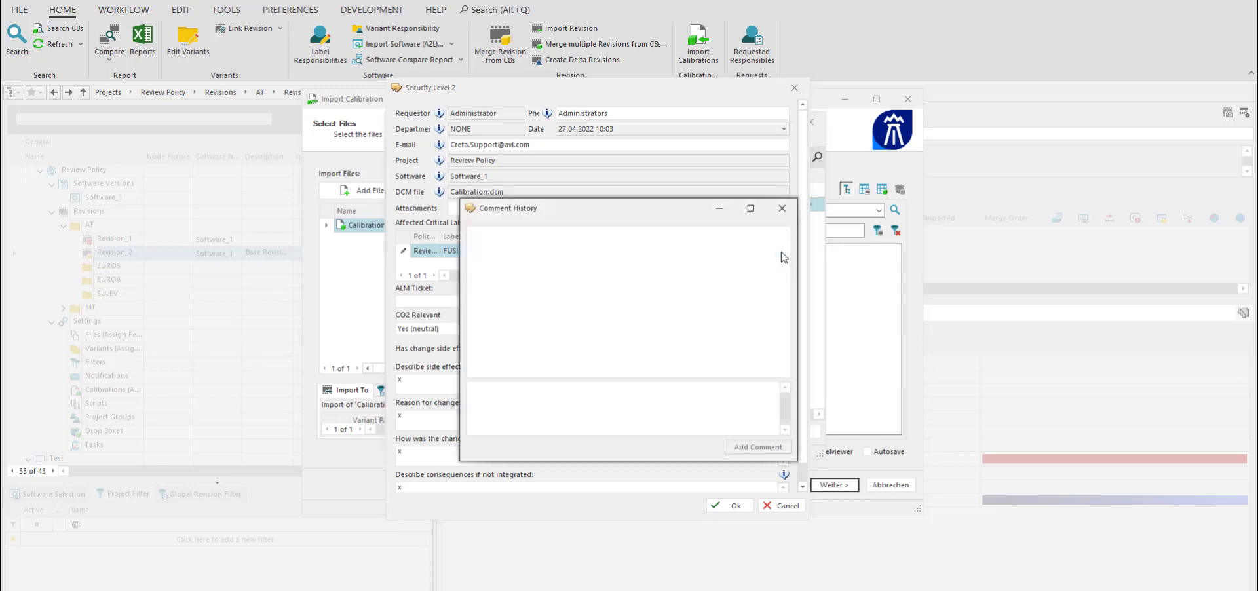
click(781, 207)
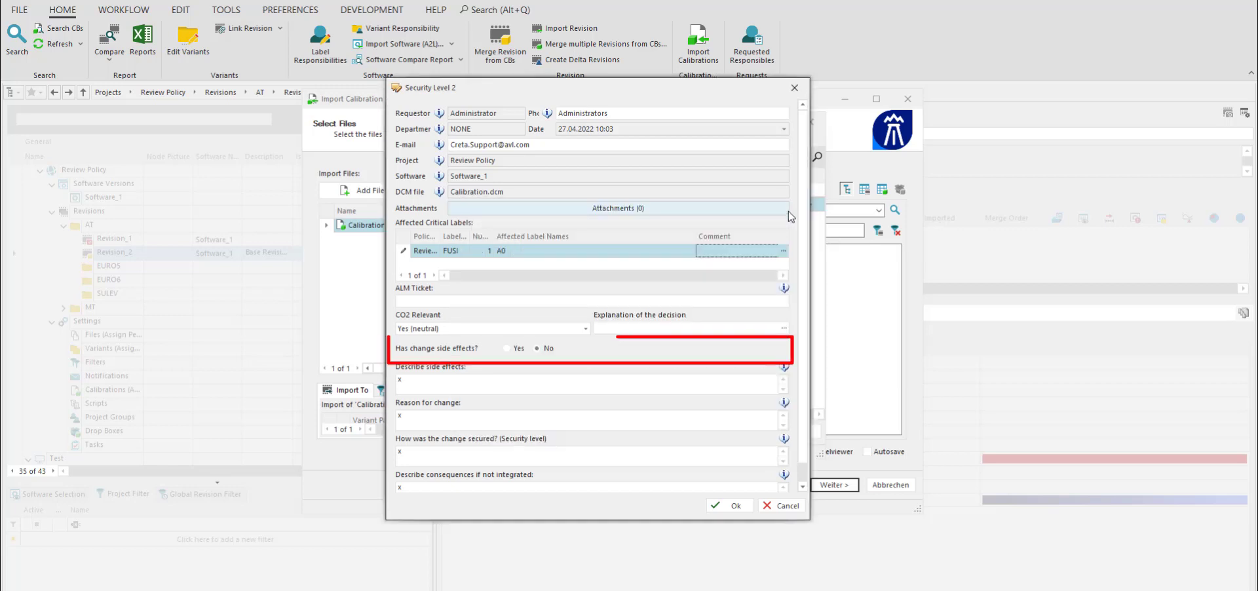
Mark the change as having side effects and describe them as "side effects"
click(515, 348)
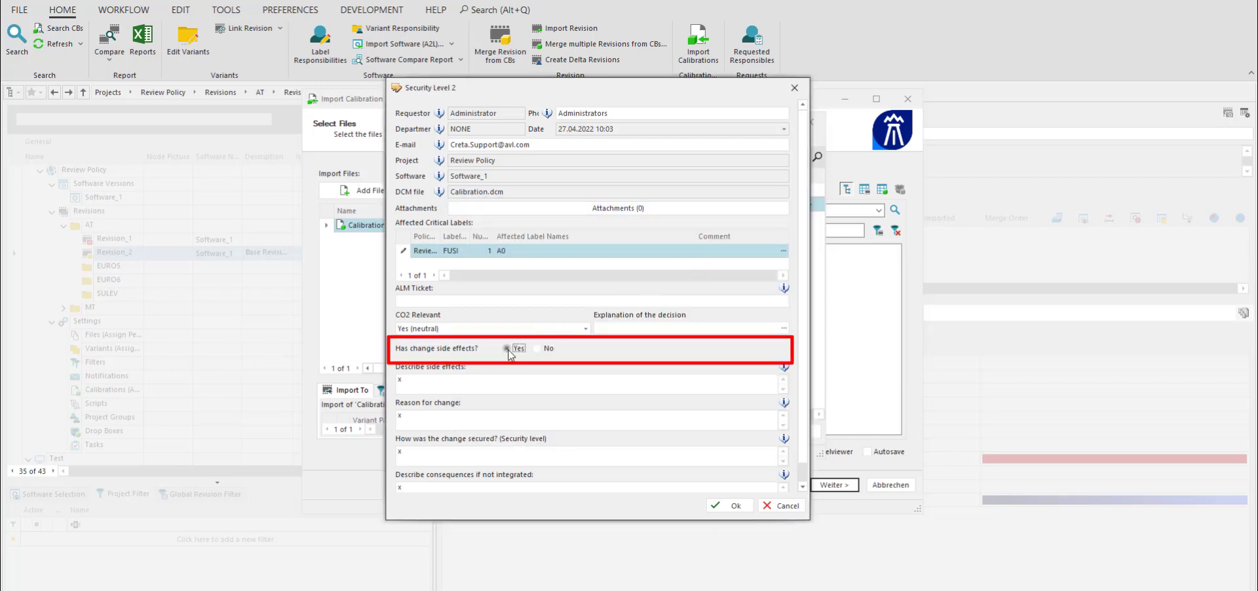
double_click(448, 383)
key(BackSpace)
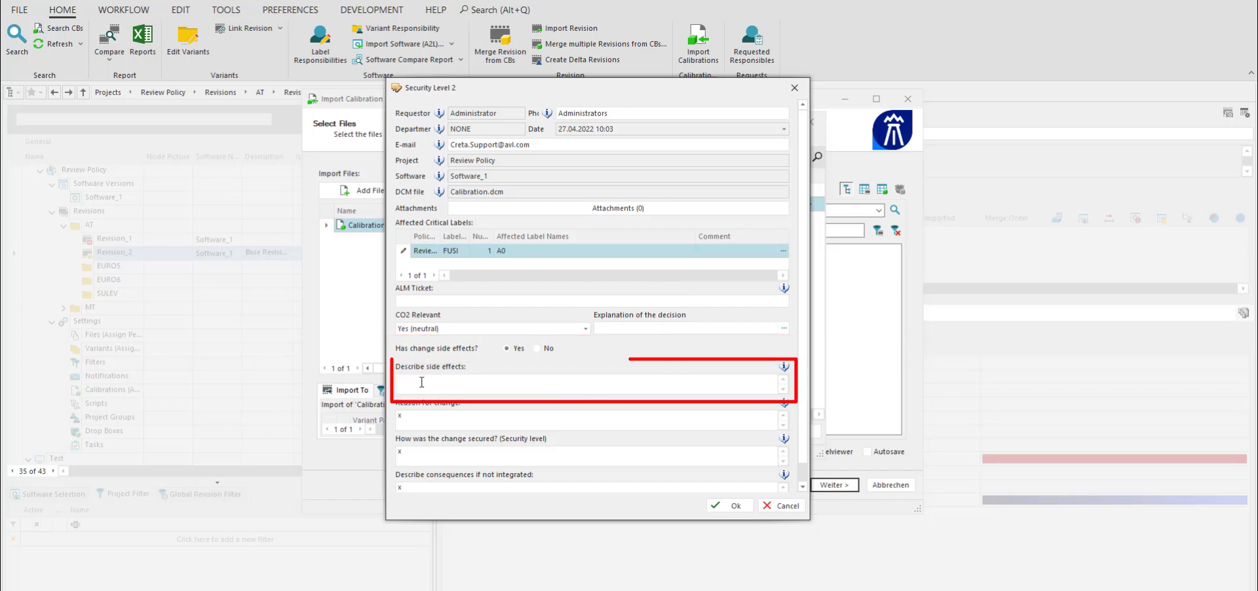
text(side effe)
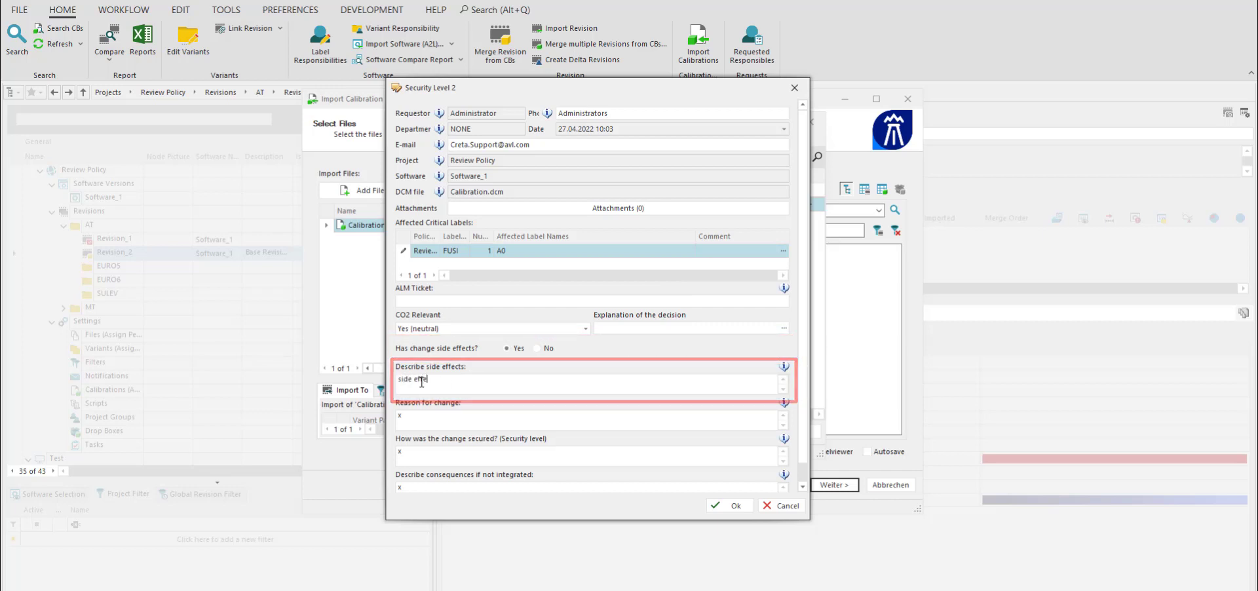
text(cts)
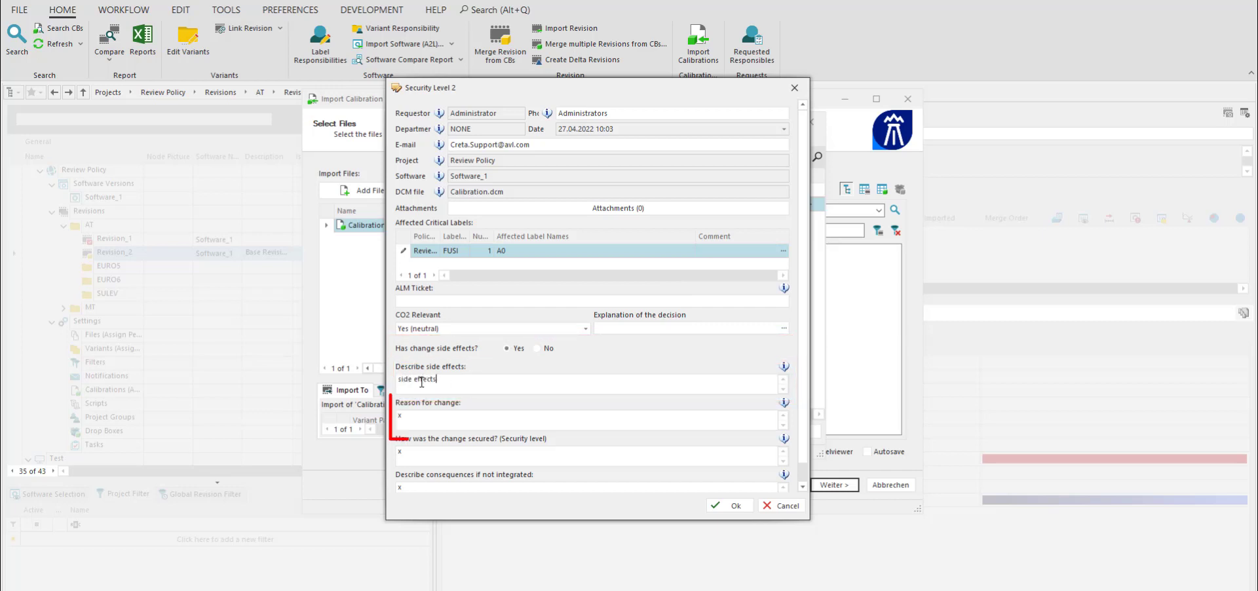
Enter "reason" as the reason for change and "security level" as how the change was secured
double_click(411, 415)
key(BackSpace)
text(reason)
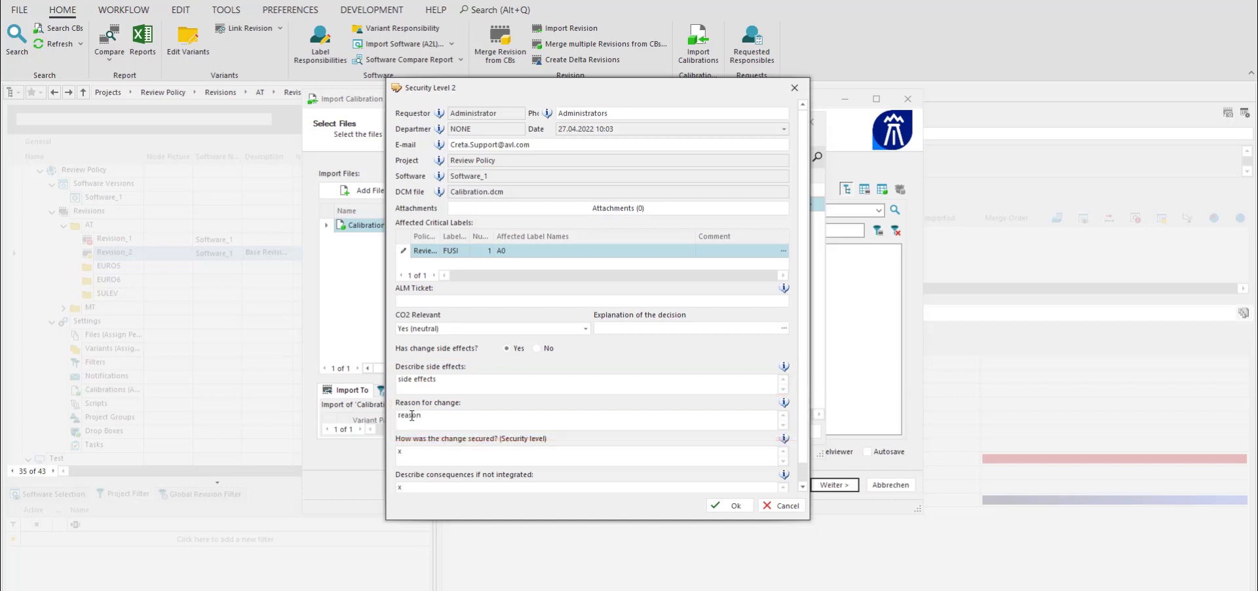
double_click(413, 457)
key(BackSpace)
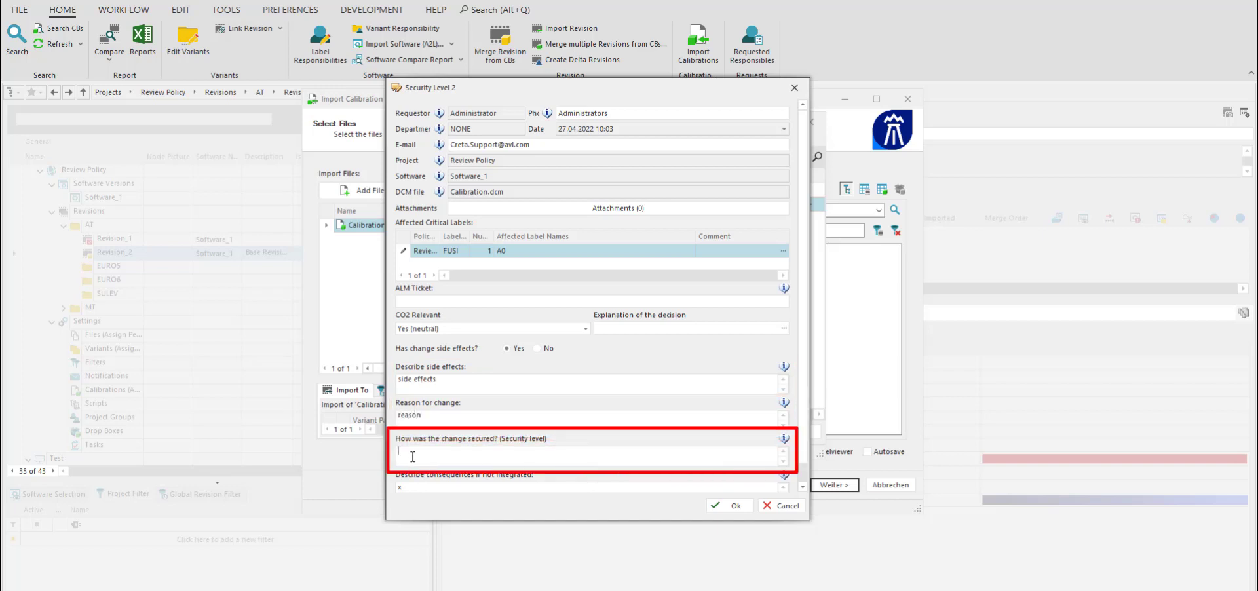
text(security leve)
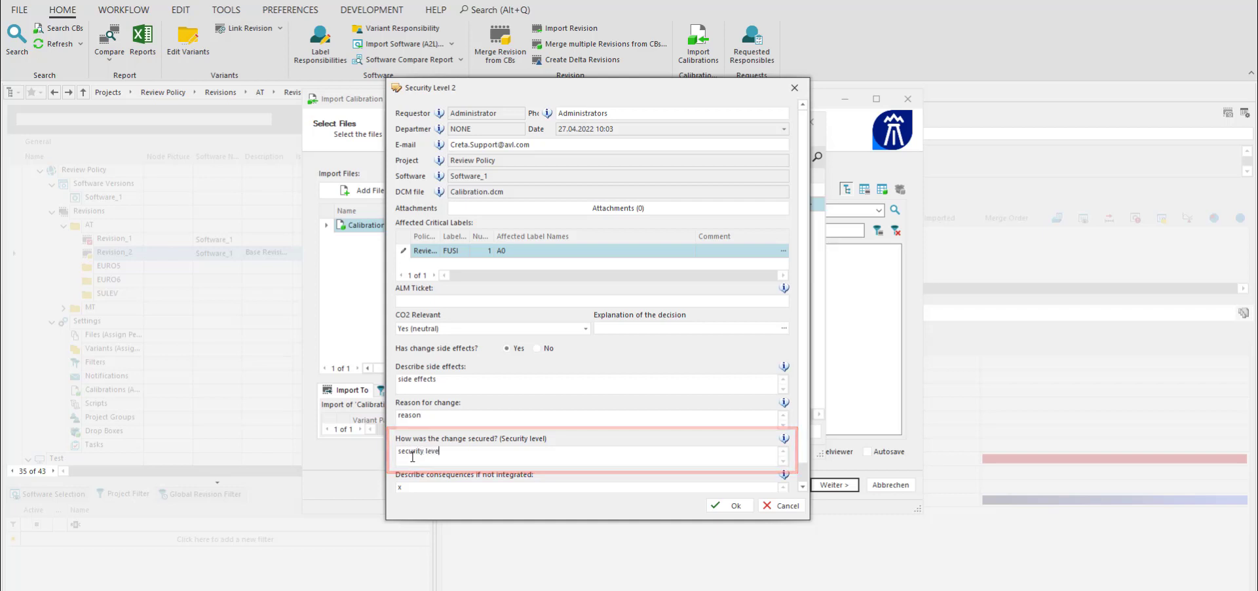
text(l)
Enter "description" as the consequences if not integrated and confirm the Security Level 2 documentation
double_click(415, 487)
text(desc)
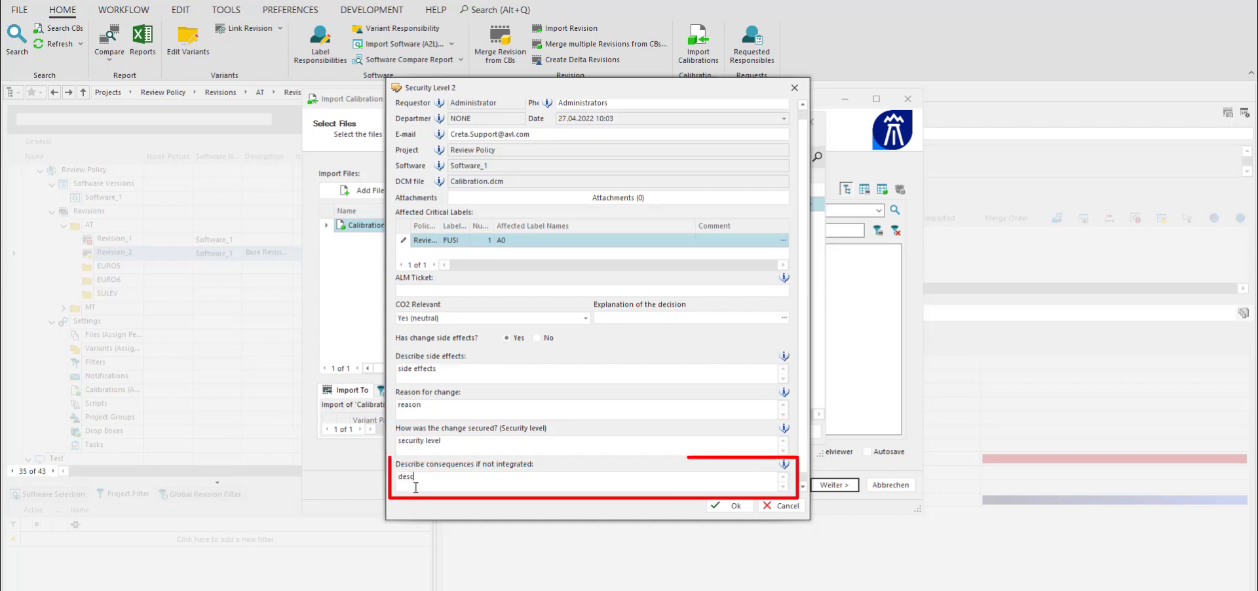
text(ription)
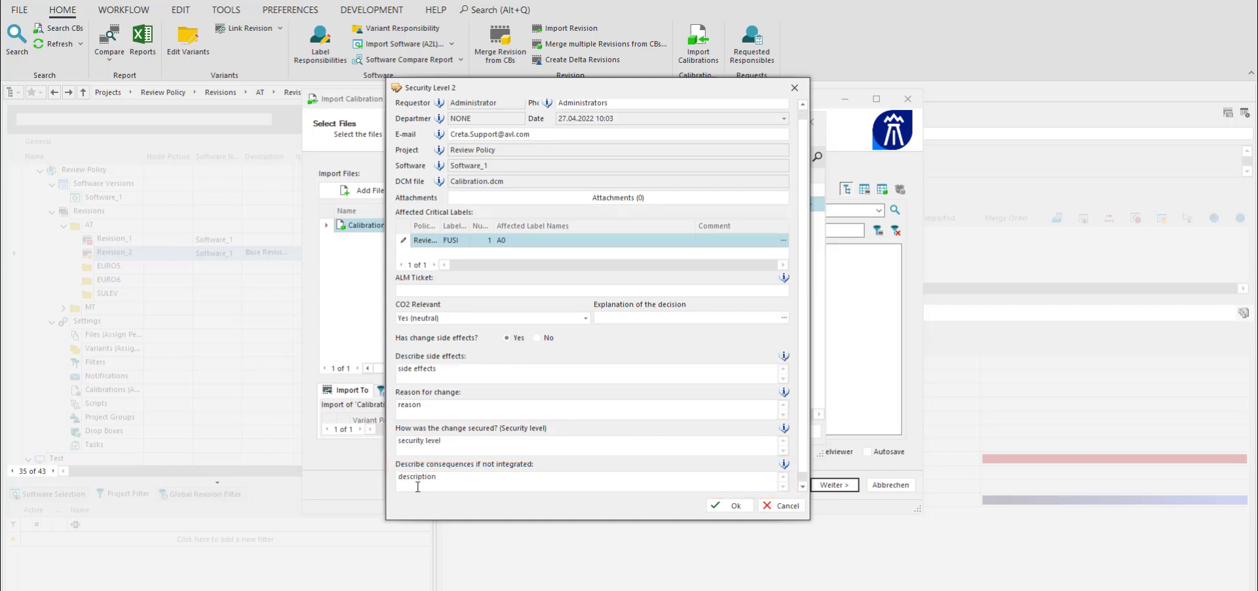
click(732, 507)
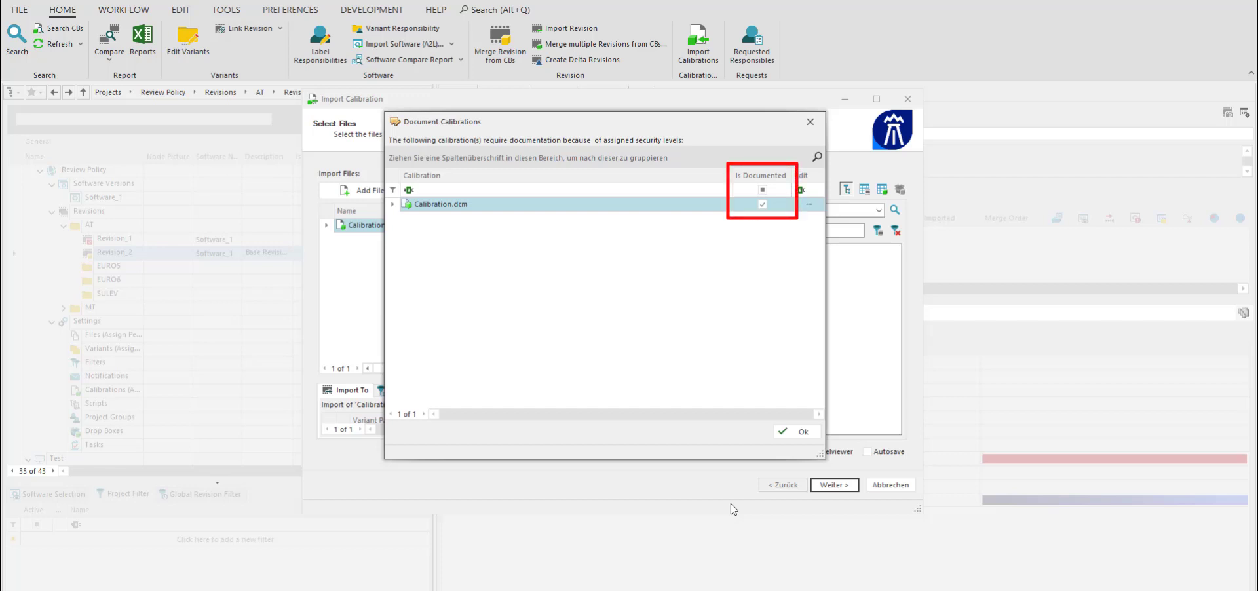
Reopen the documentation of Calibration.dcm to check its entries, and confirm both it and the list of documented calibrations
click(805, 204)
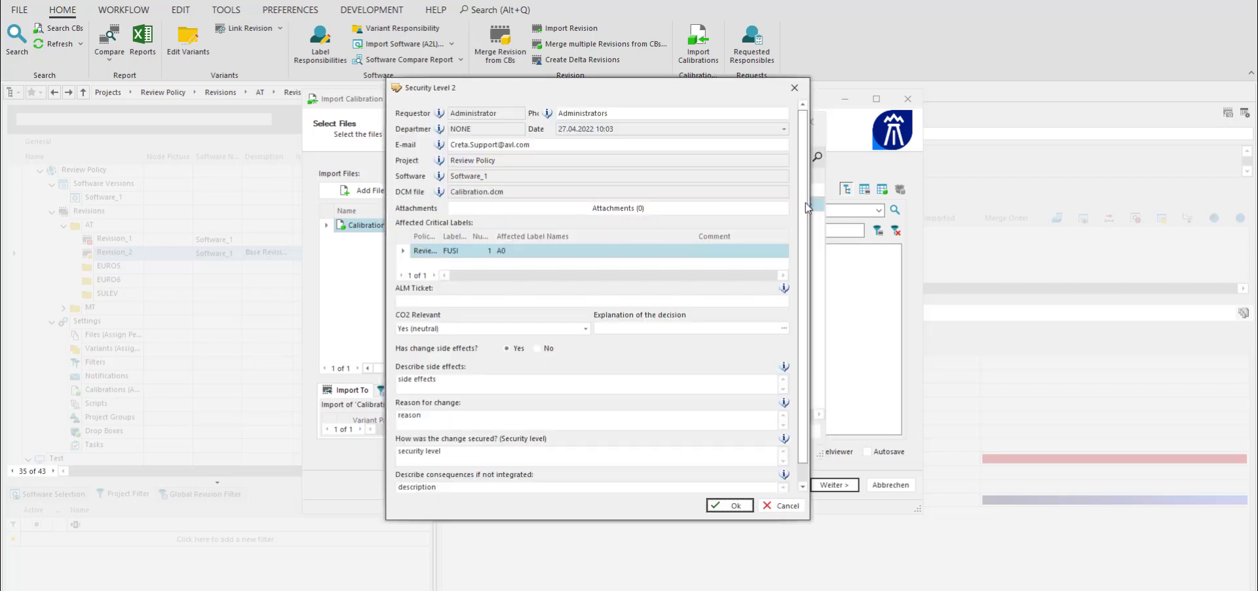
click(732, 505)
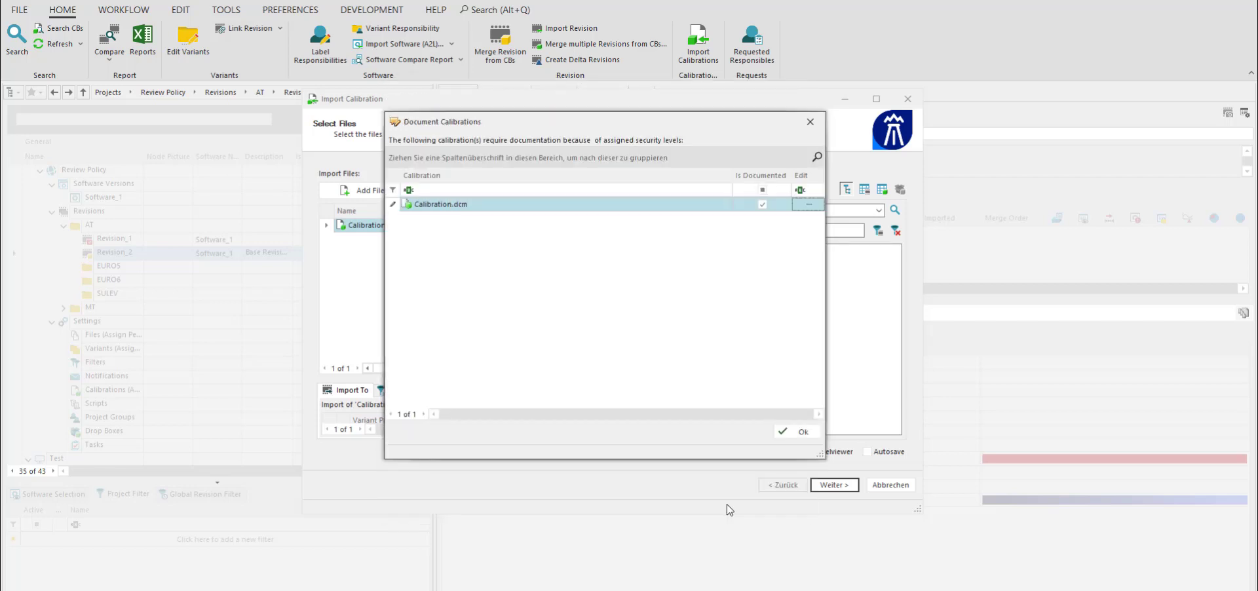
click(794, 435)
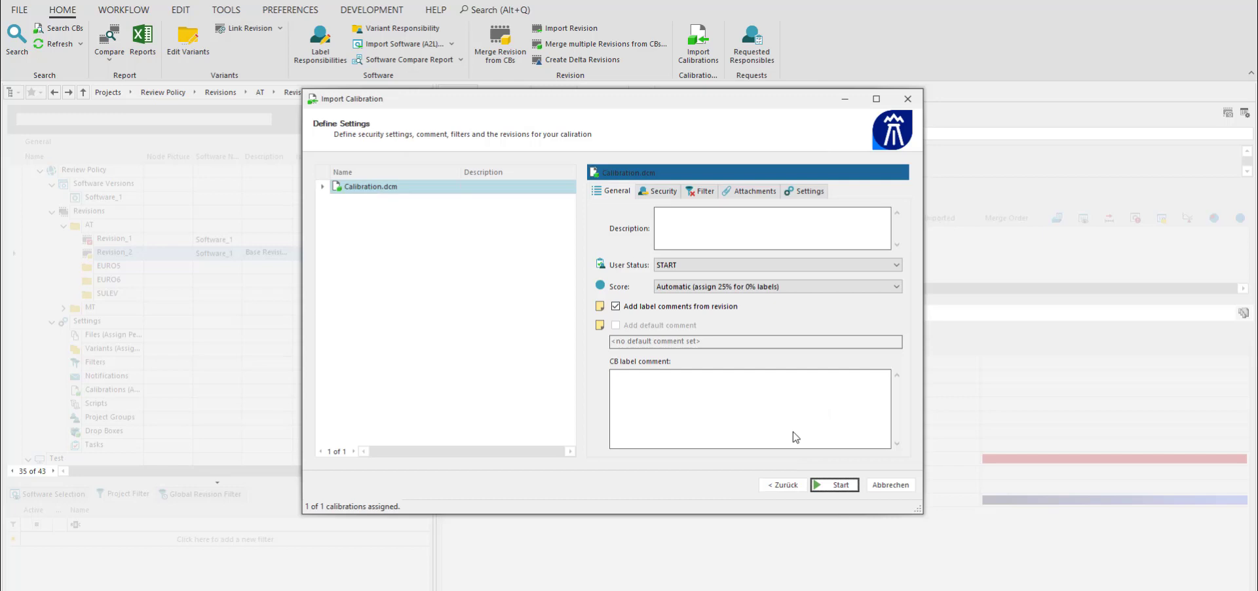
Run the import of Calibration.dcm with the default settings, acknowledge the FUSI notice and finish the import
click(833, 485)
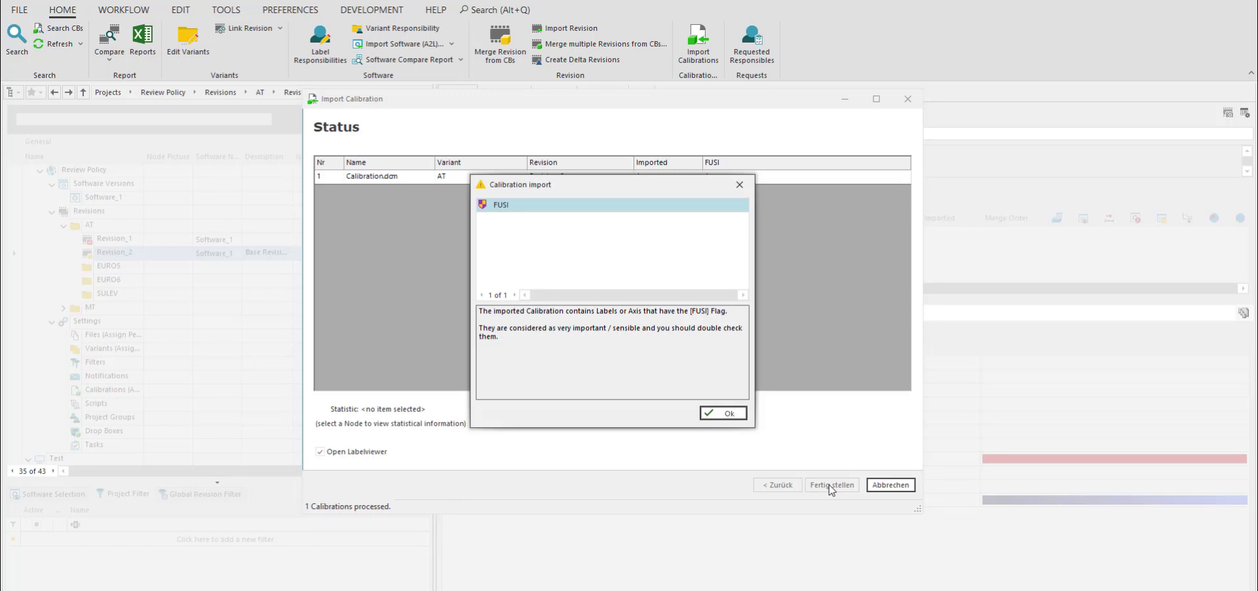
click(734, 415)
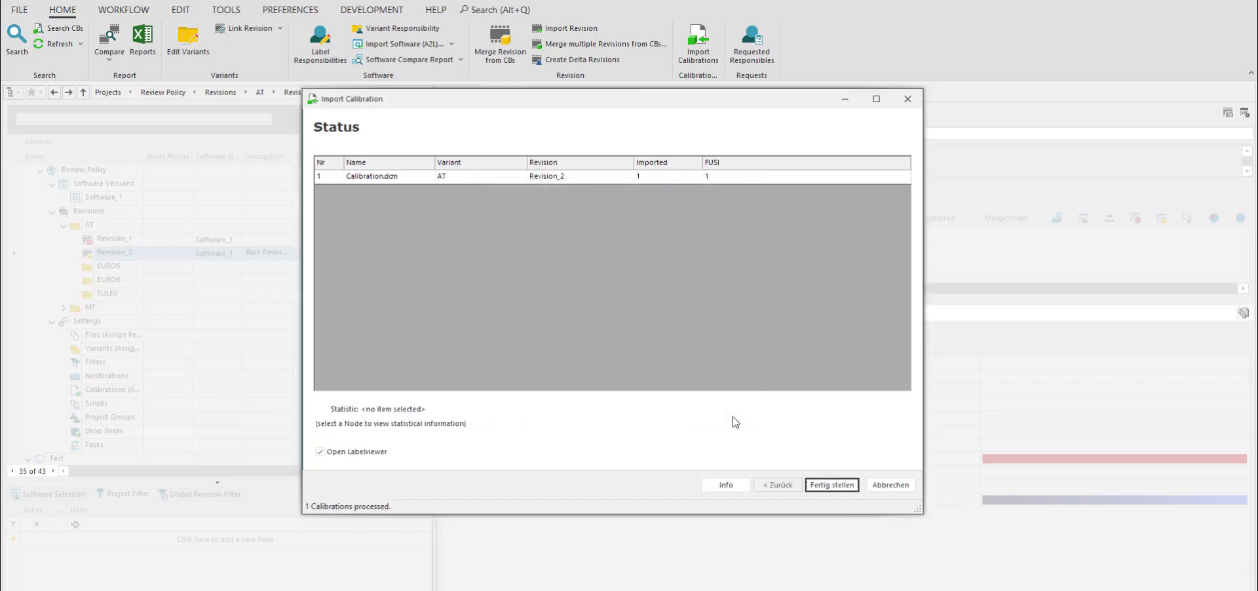
click(828, 486)
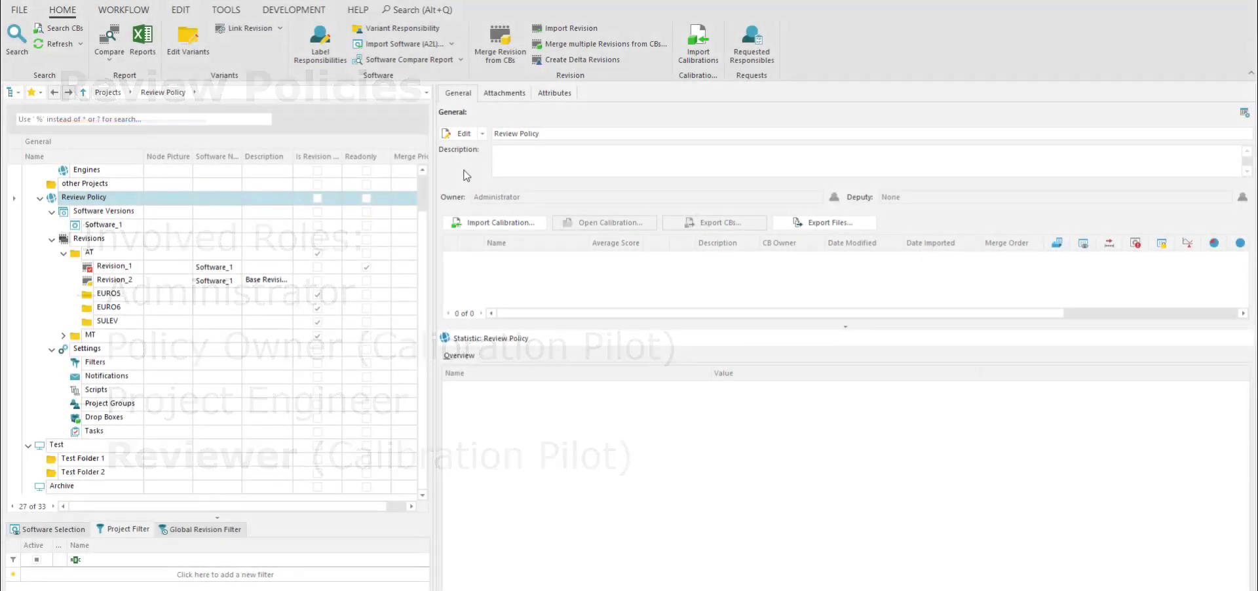
Open the review tickets overview and bring up the calibration review of the Review Policy project
click(192, 15)
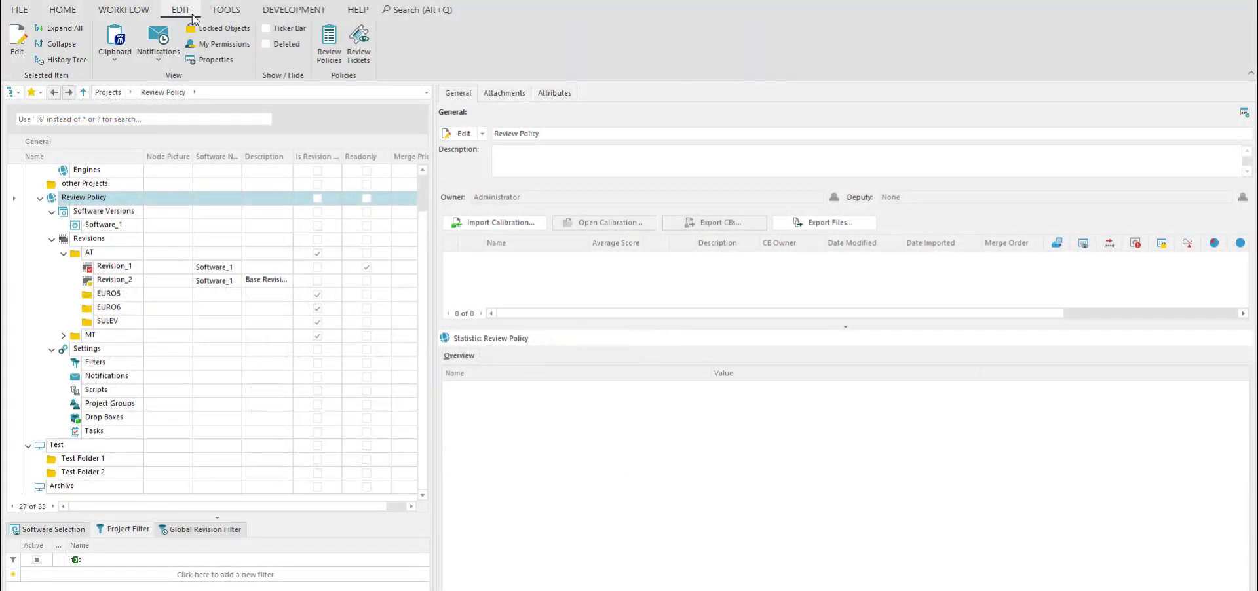
click(360, 44)
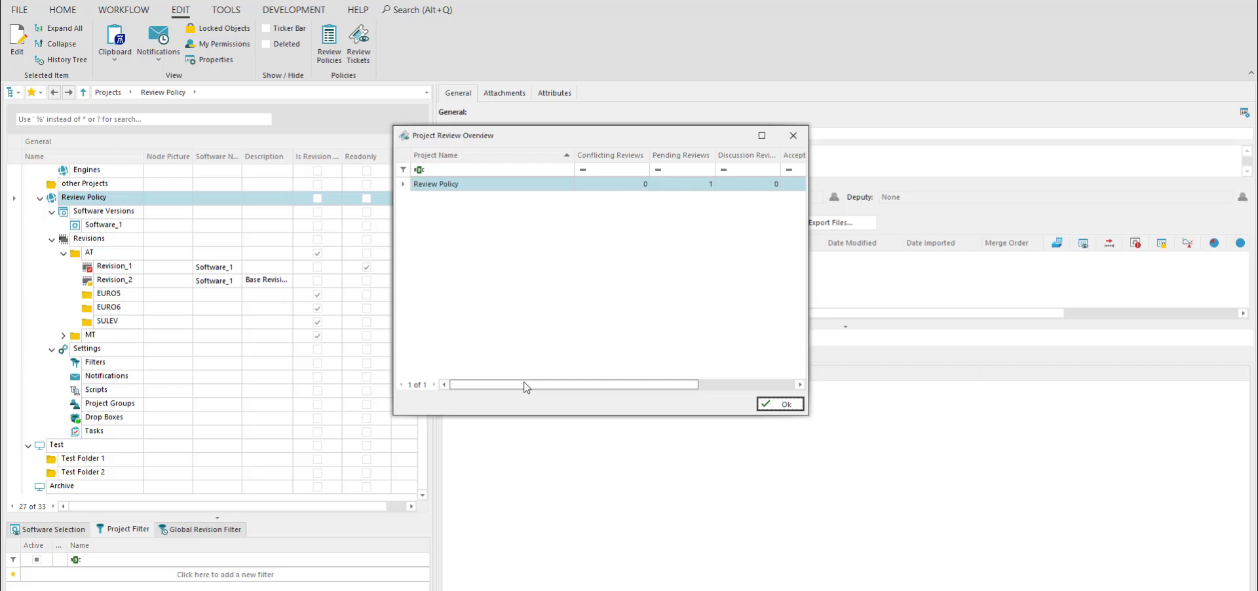
drag(524, 387, 699, 366)
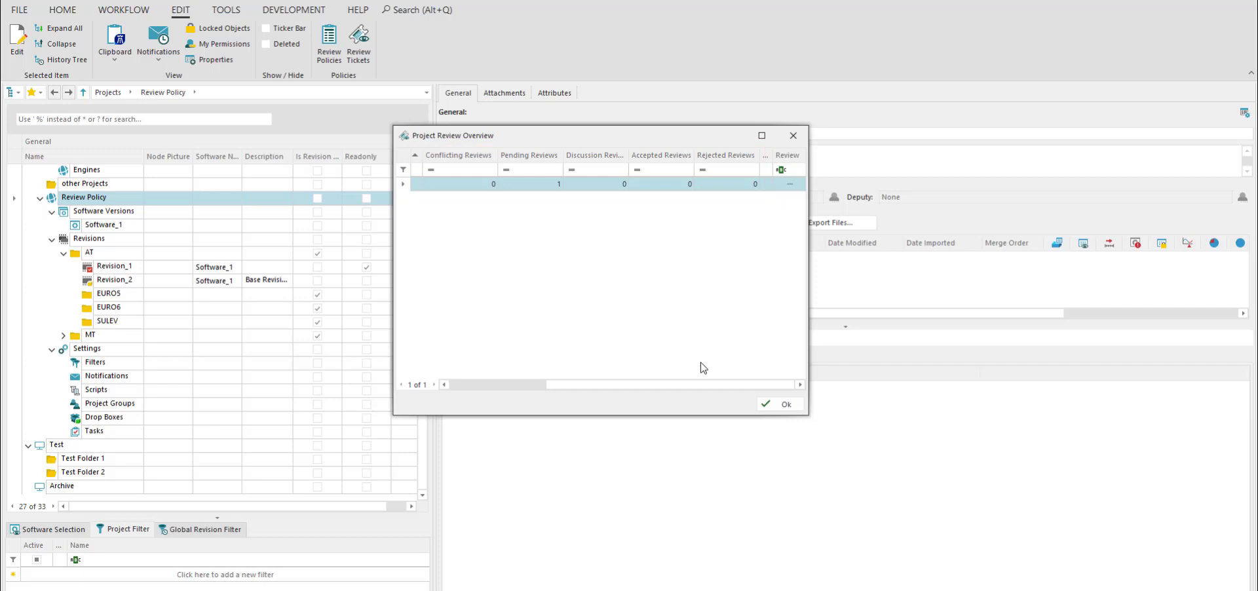
click(792, 183)
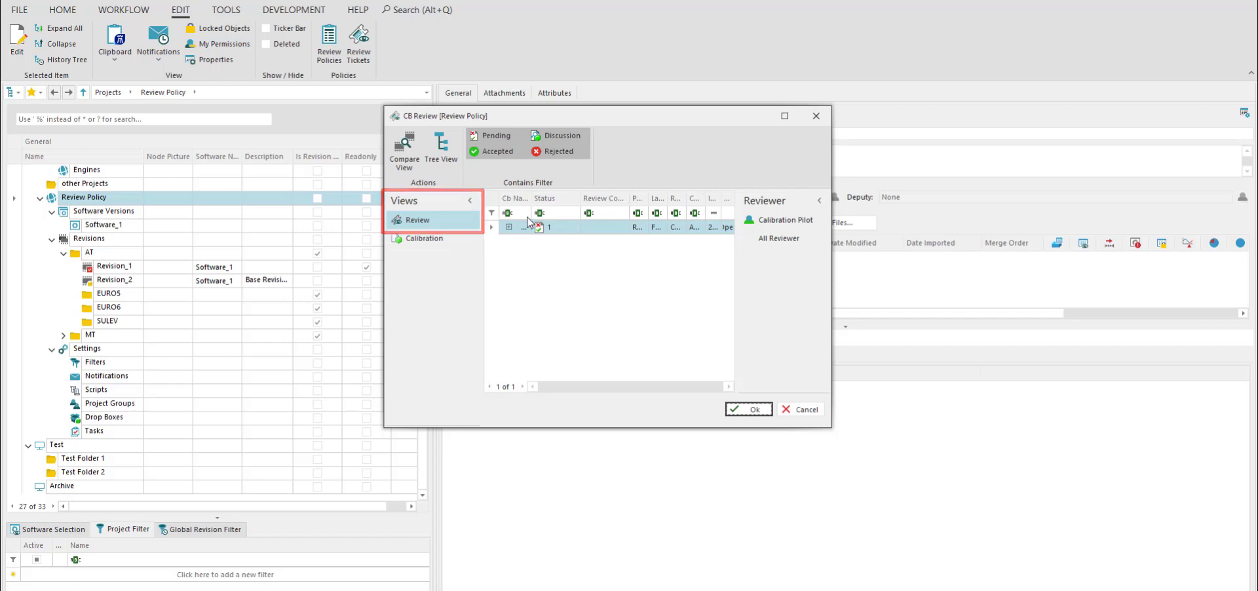
Set the review status of the pending AT variant ticket to Accepted, then confirm the review and close the project review overview
click(509, 227)
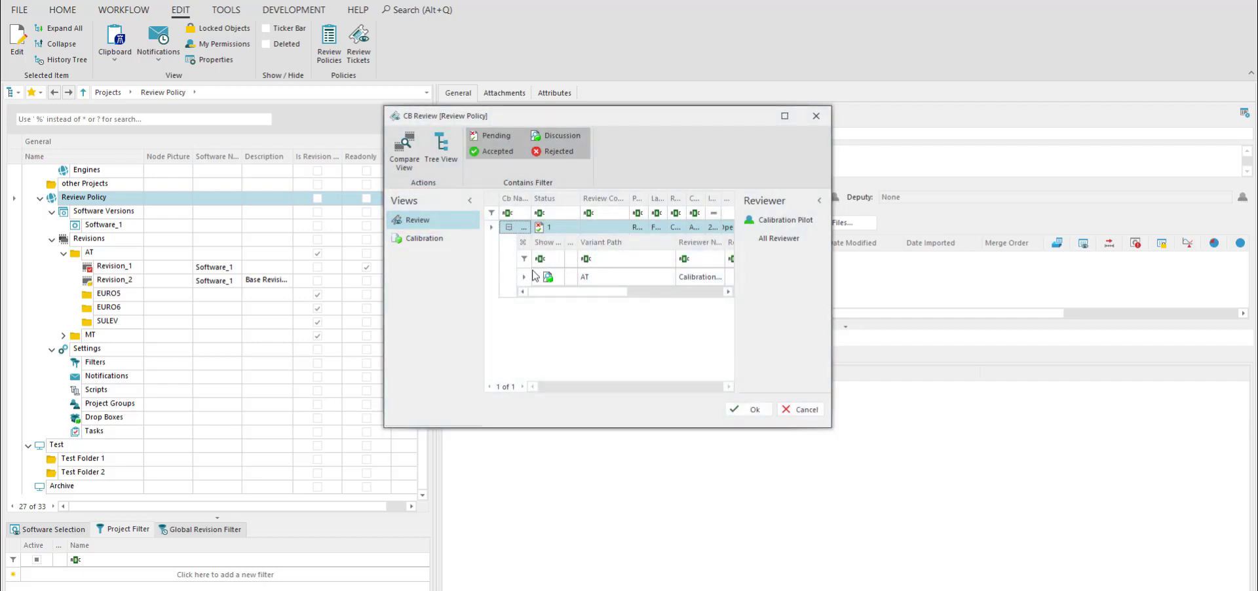
drag(555, 298, 631, 299)
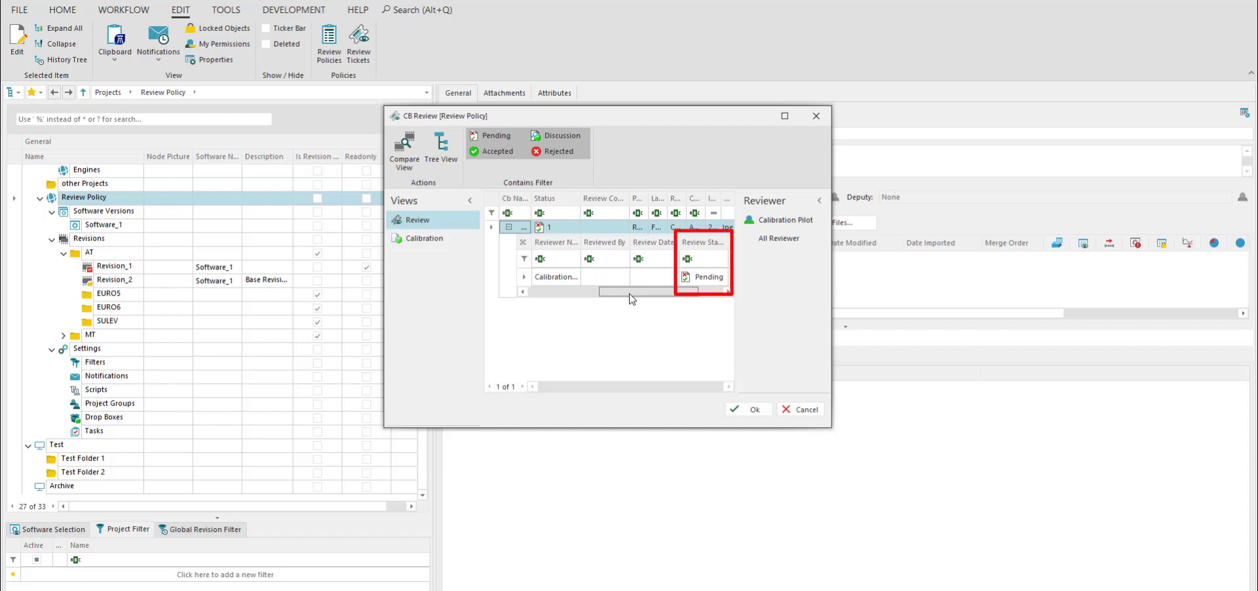
drag(631, 299, 669, 299)
click(675, 277)
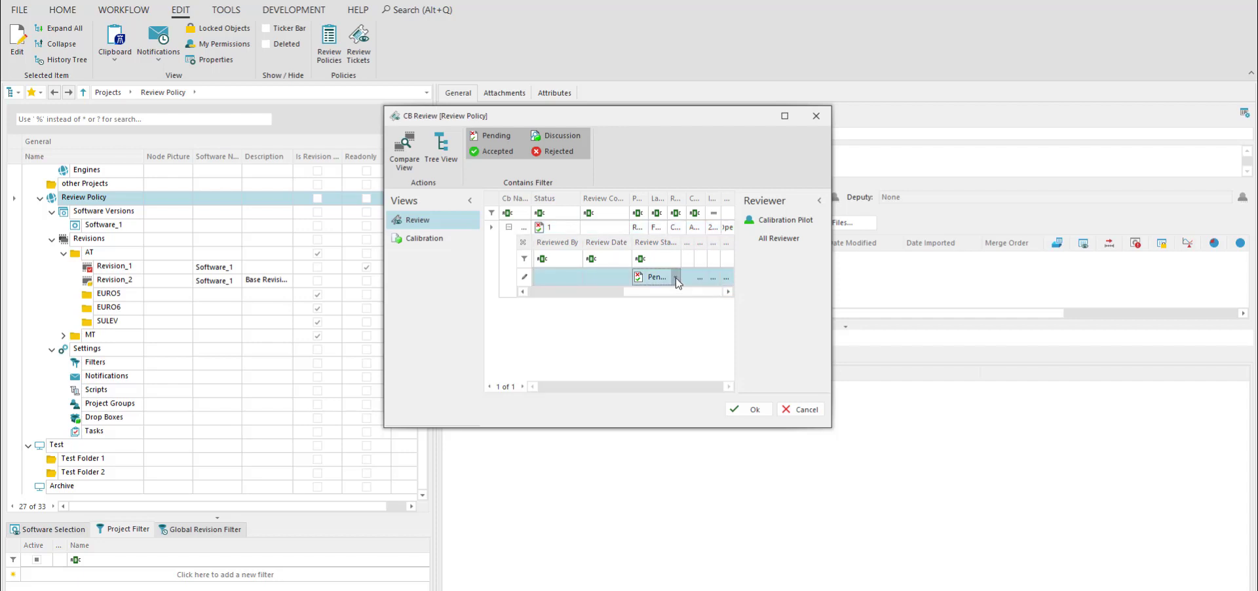
click(675, 277)
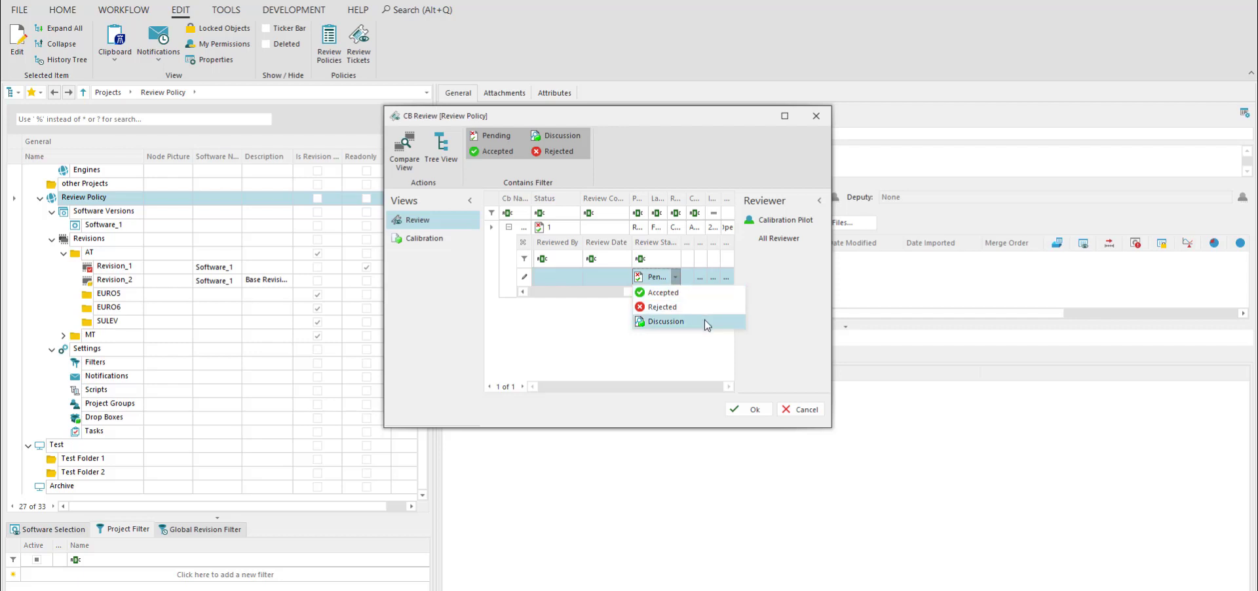
click(698, 291)
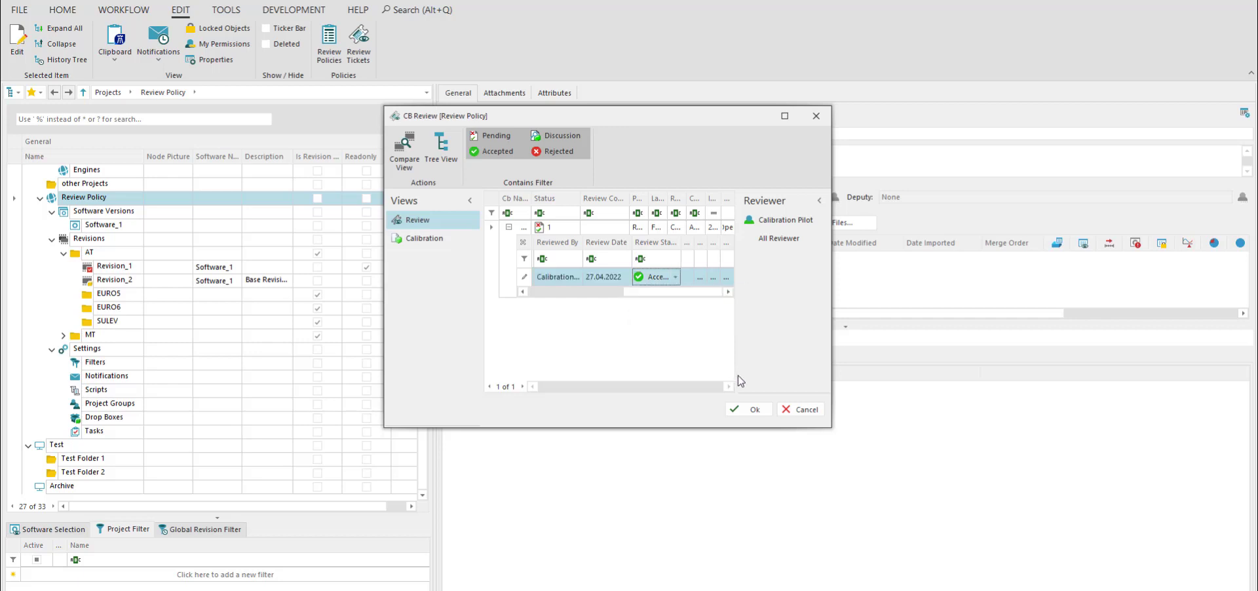
click(751, 407)
click(763, 401)
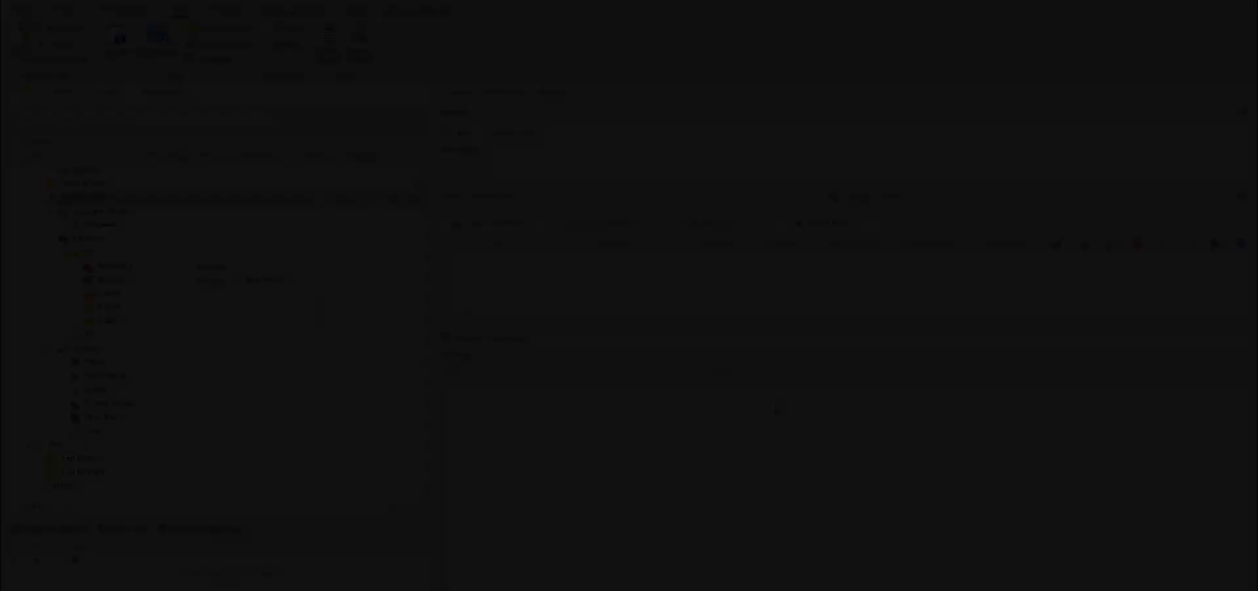